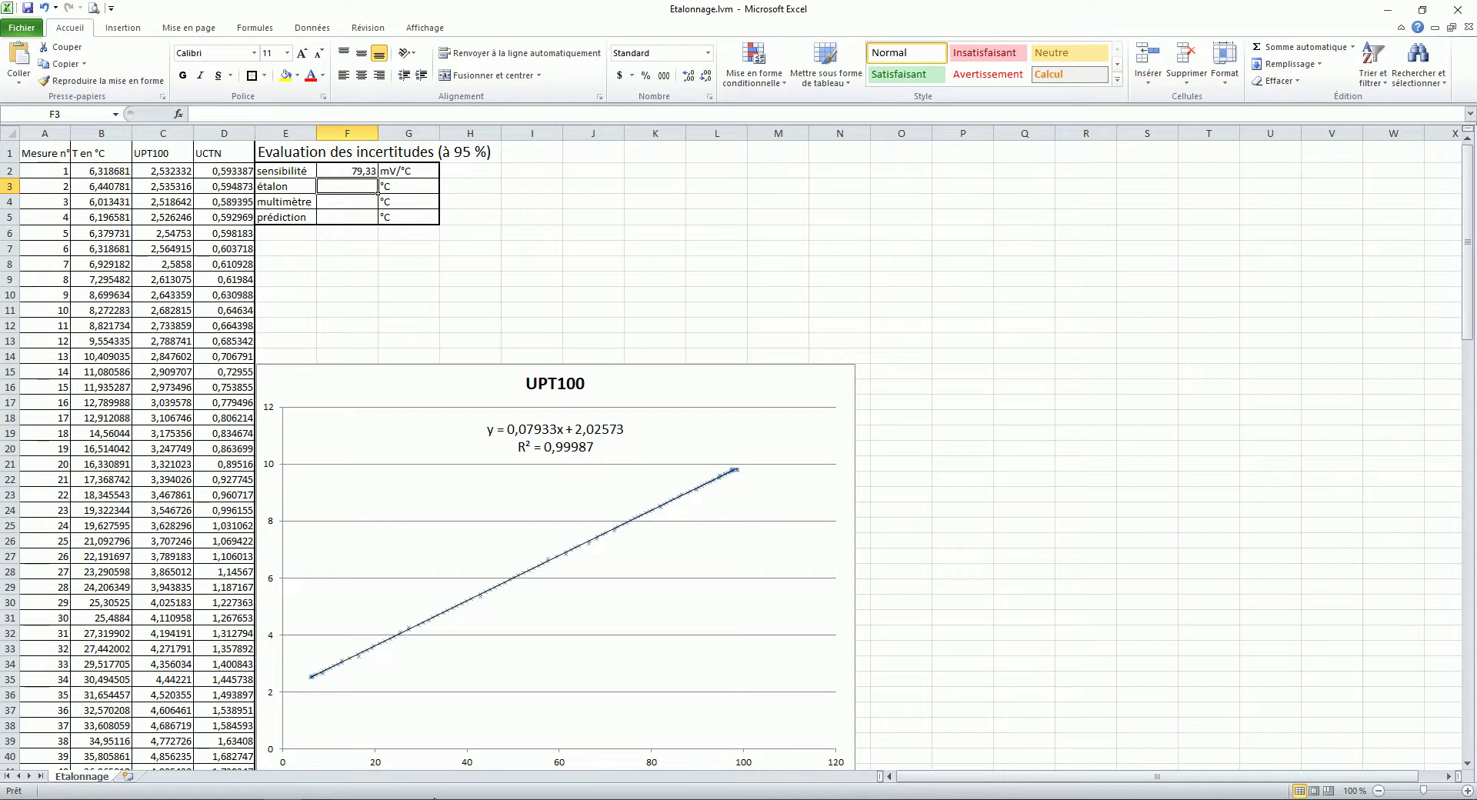
Look up the ST2 temperature sensor's precision in the Acrobat Reader catalogue page, and enter 0,3 as the étalon uncertainty in Excel.
{"action": "left_click", "coordinate": [282, 799]}
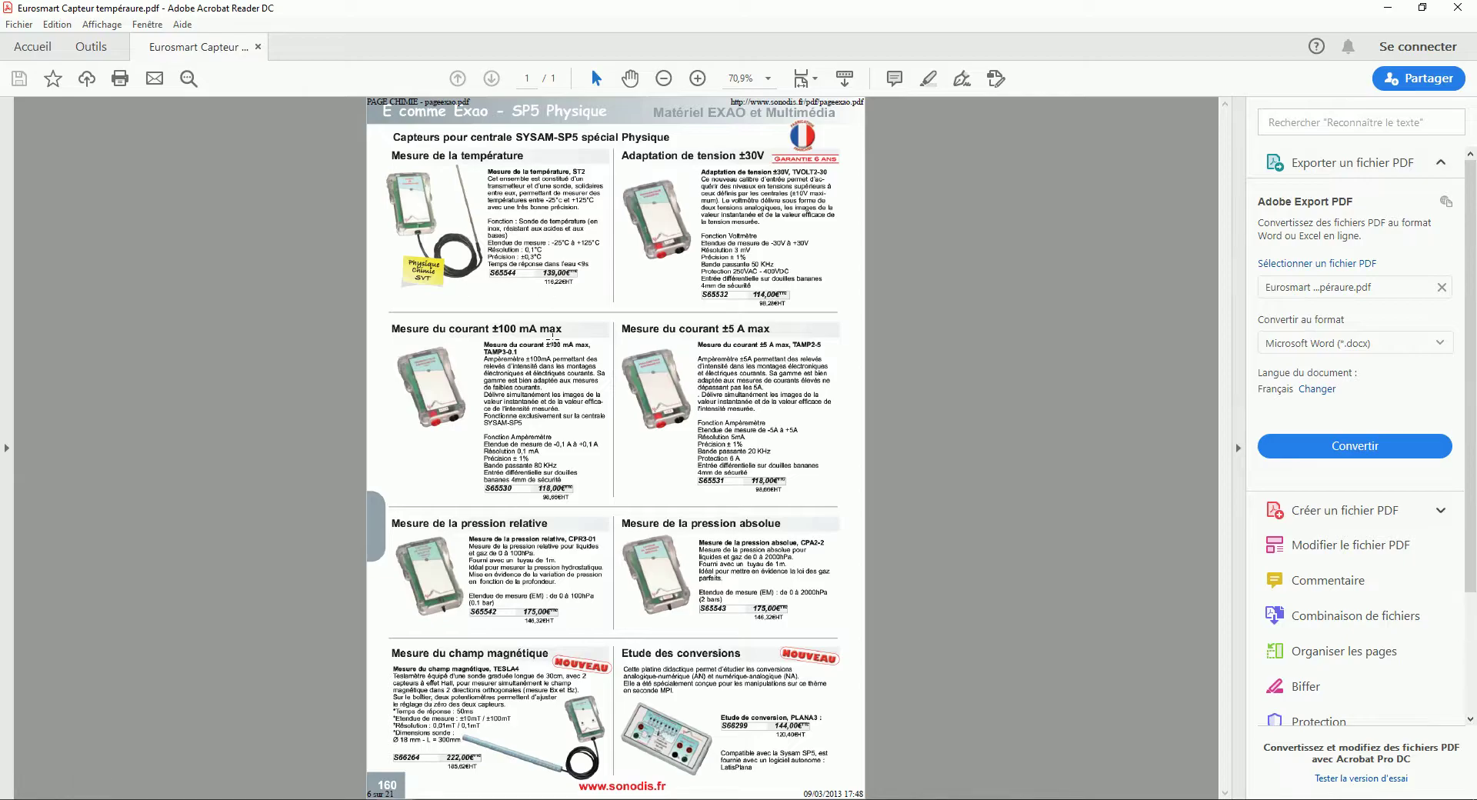
{"action": "scroll", "coordinate": [561, 305], "scroll_direction": "up", "scroll_amount": 6, "text": "ctrl"}
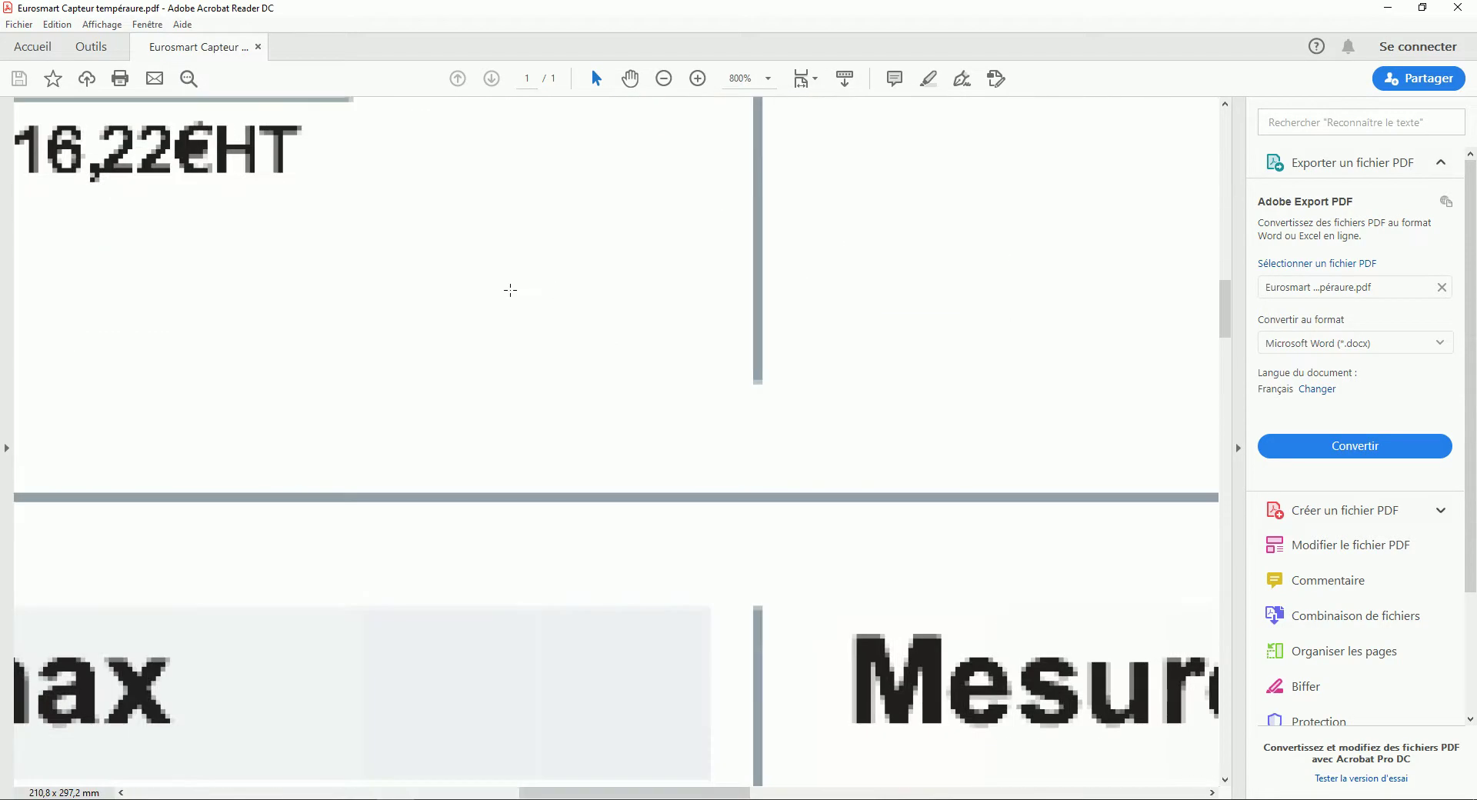
{"action": "scroll", "coordinate": [510, 290], "scroll_direction": "down", "scroll_amount": 2, "text": "ctrl"}
{"action": "left_click_drag", "start_coordinate": [498, 291], "coordinate": [509, 415]}
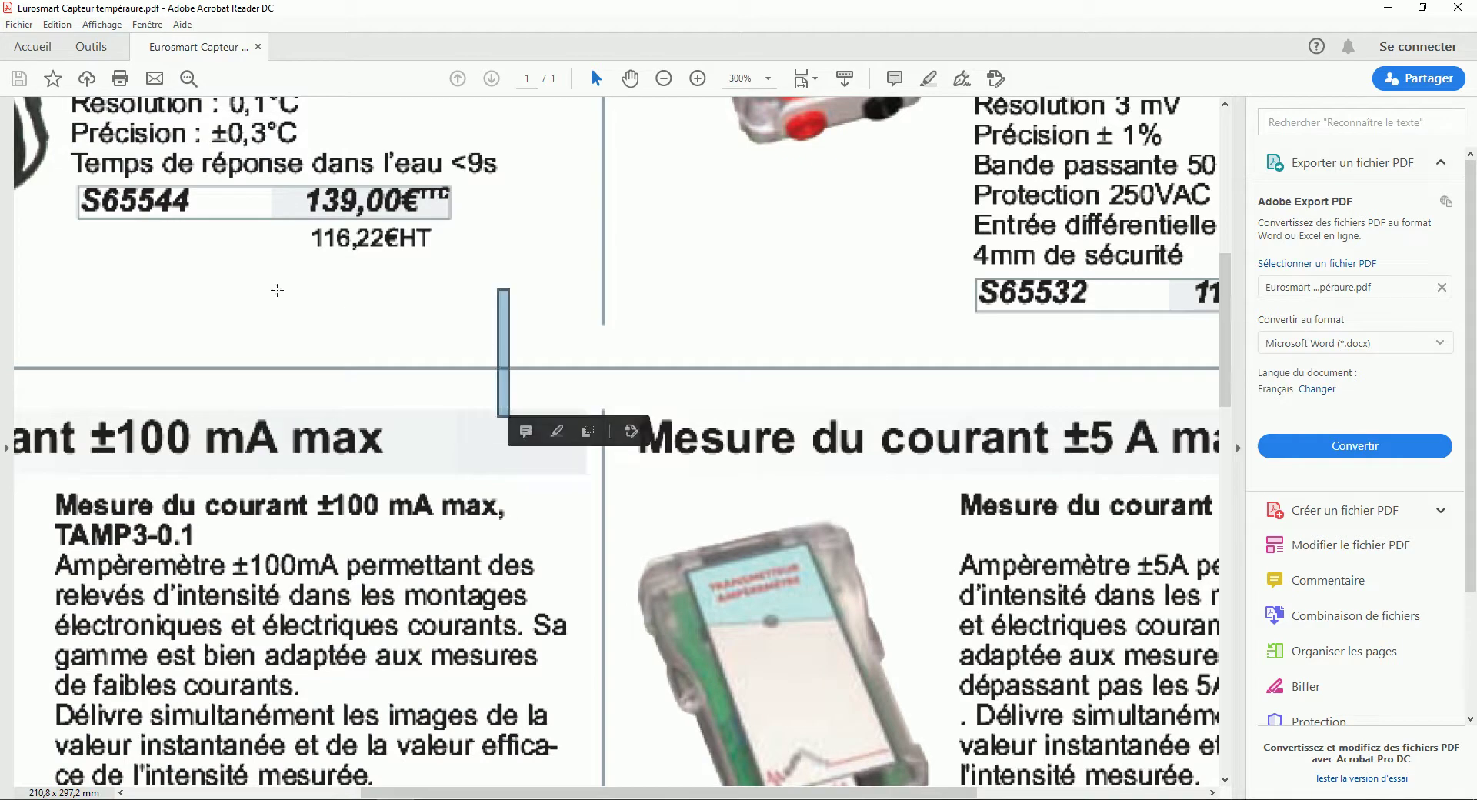
{"action": "left_click_drag", "start_coordinate": [1228, 337], "coordinate": [1234, 223]}
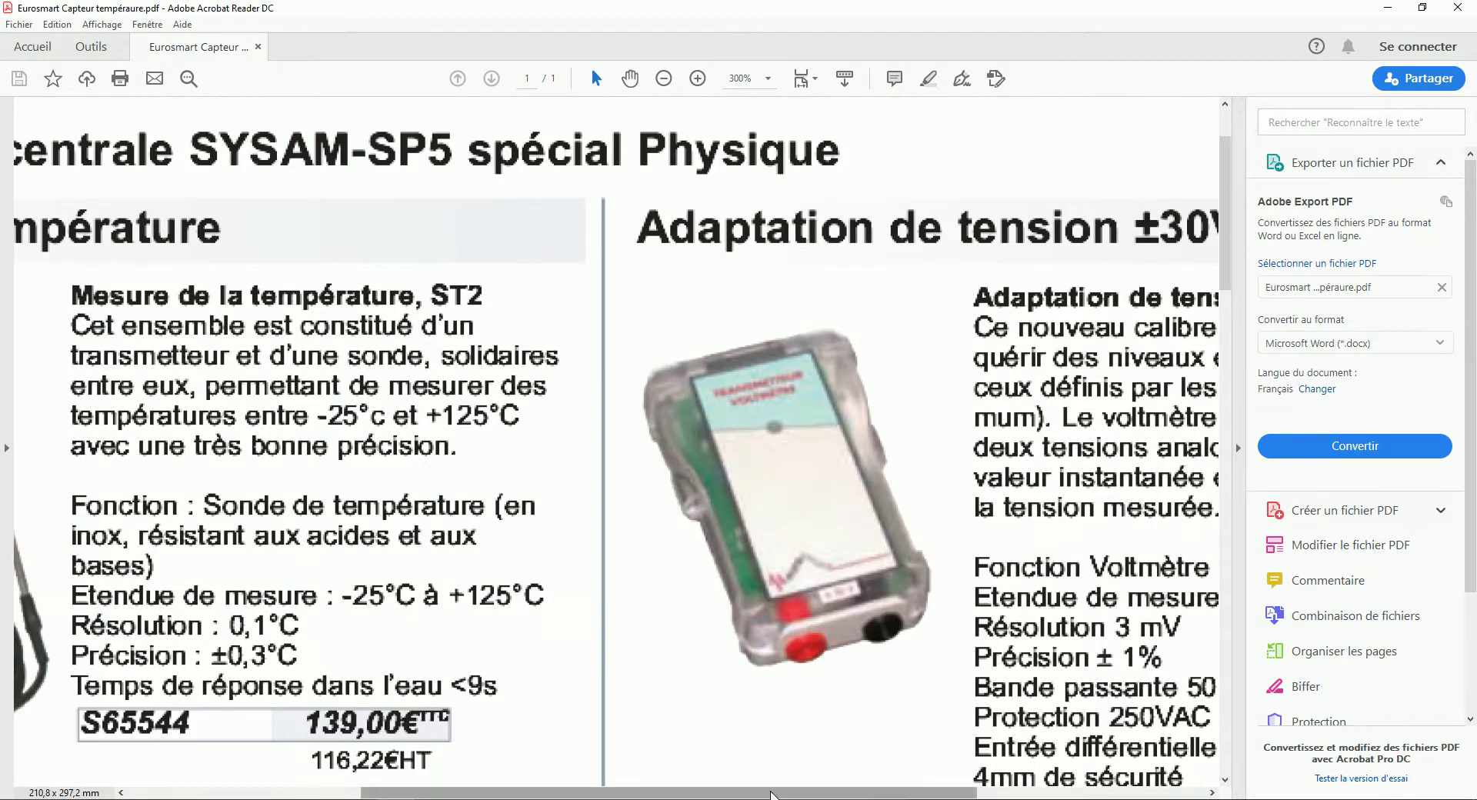
{"action": "left_click_drag", "start_coordinate": [773, 792], "coordinate": [558, 793]}
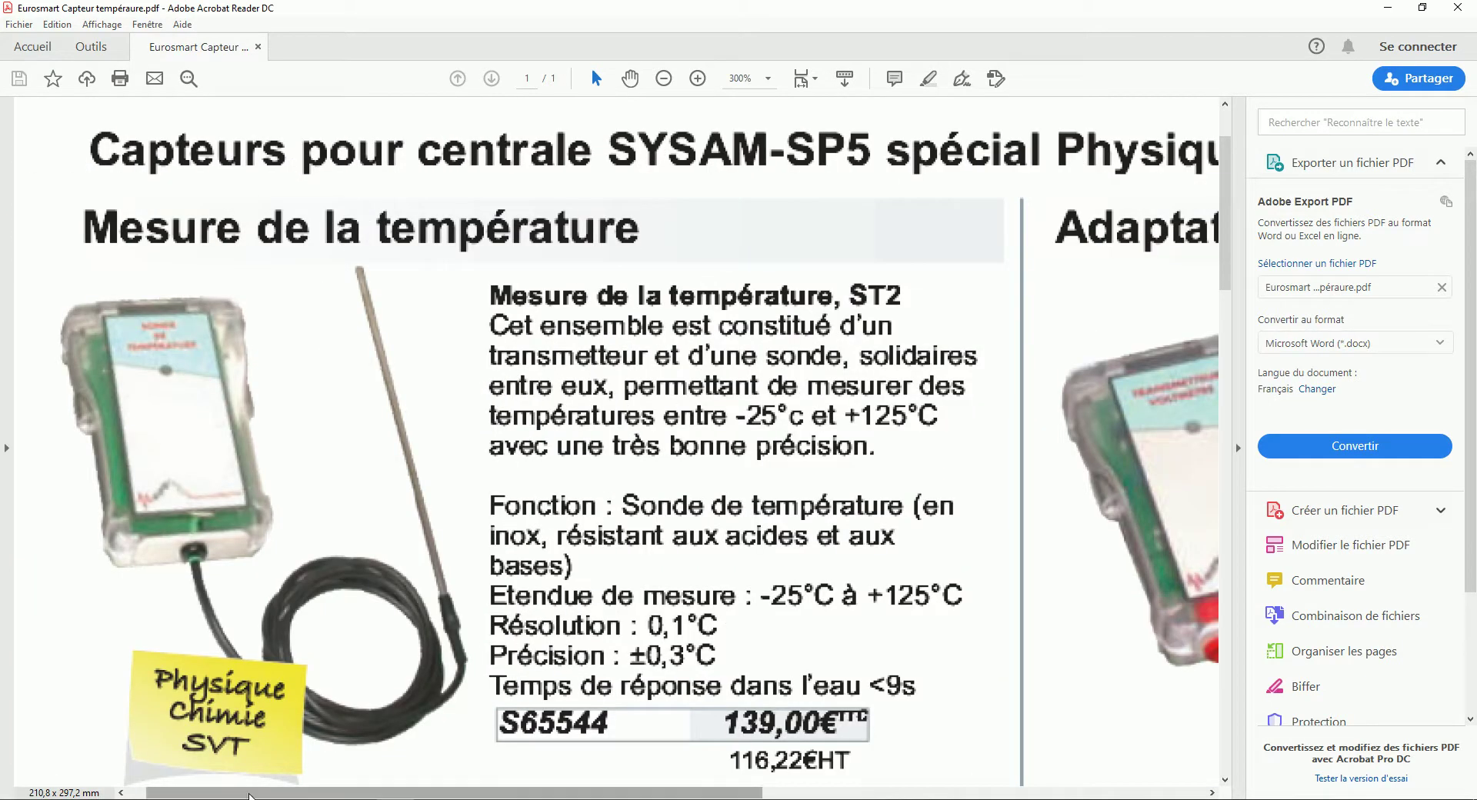
{"action": "left_click", "coordinate": [312, 798]}
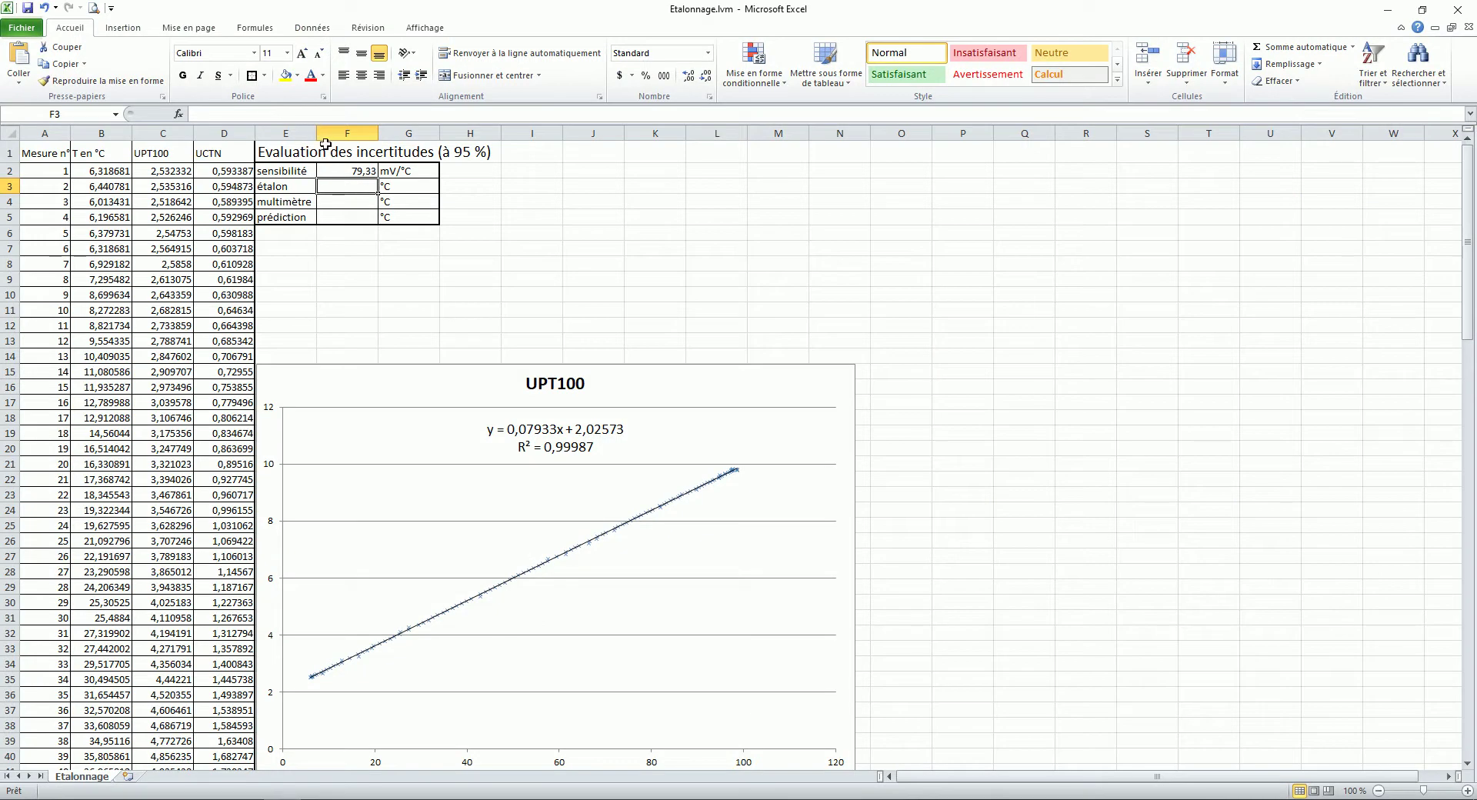
{"action": "type", "text": "0,3"}
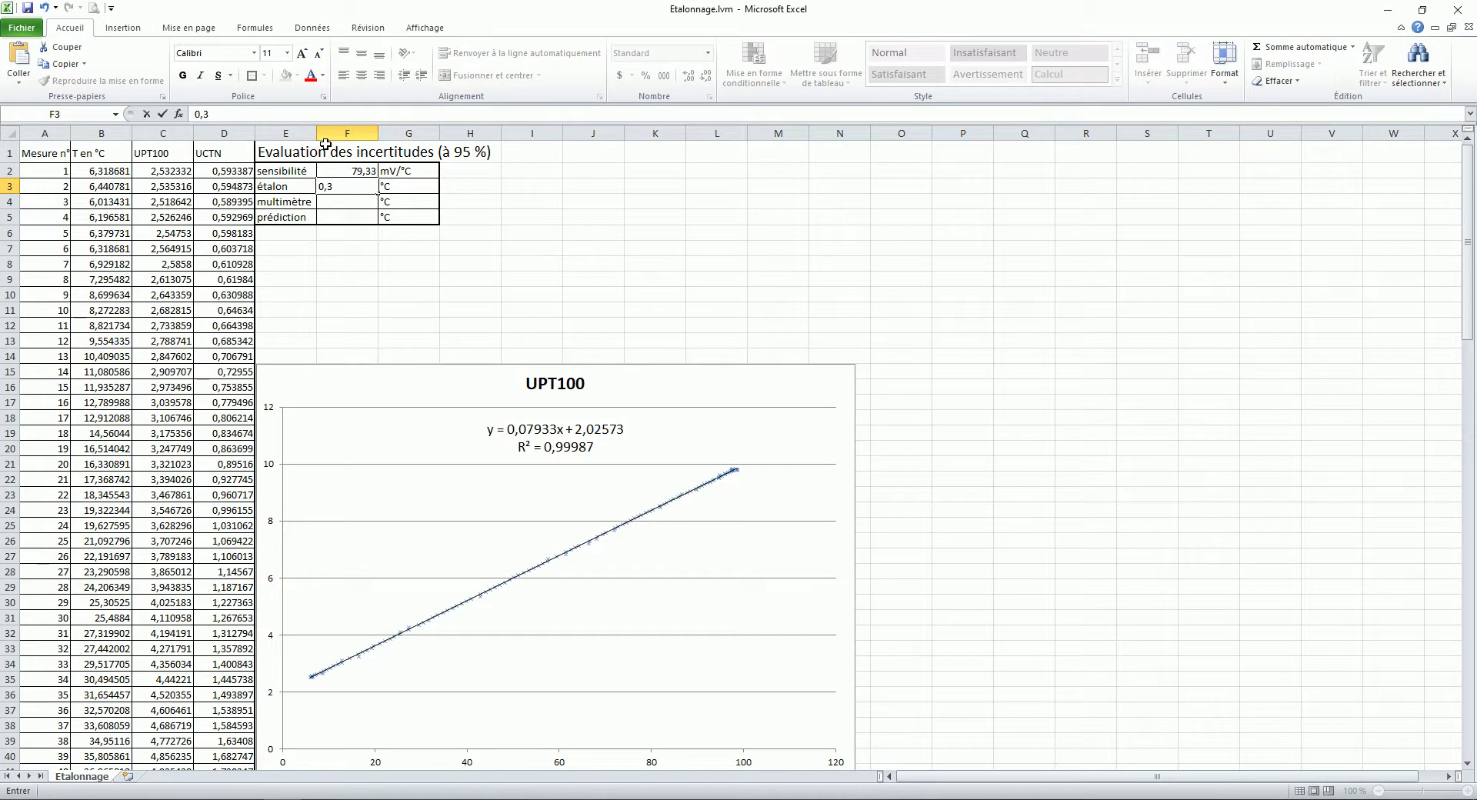
{"action": "key", "text": "Return"}
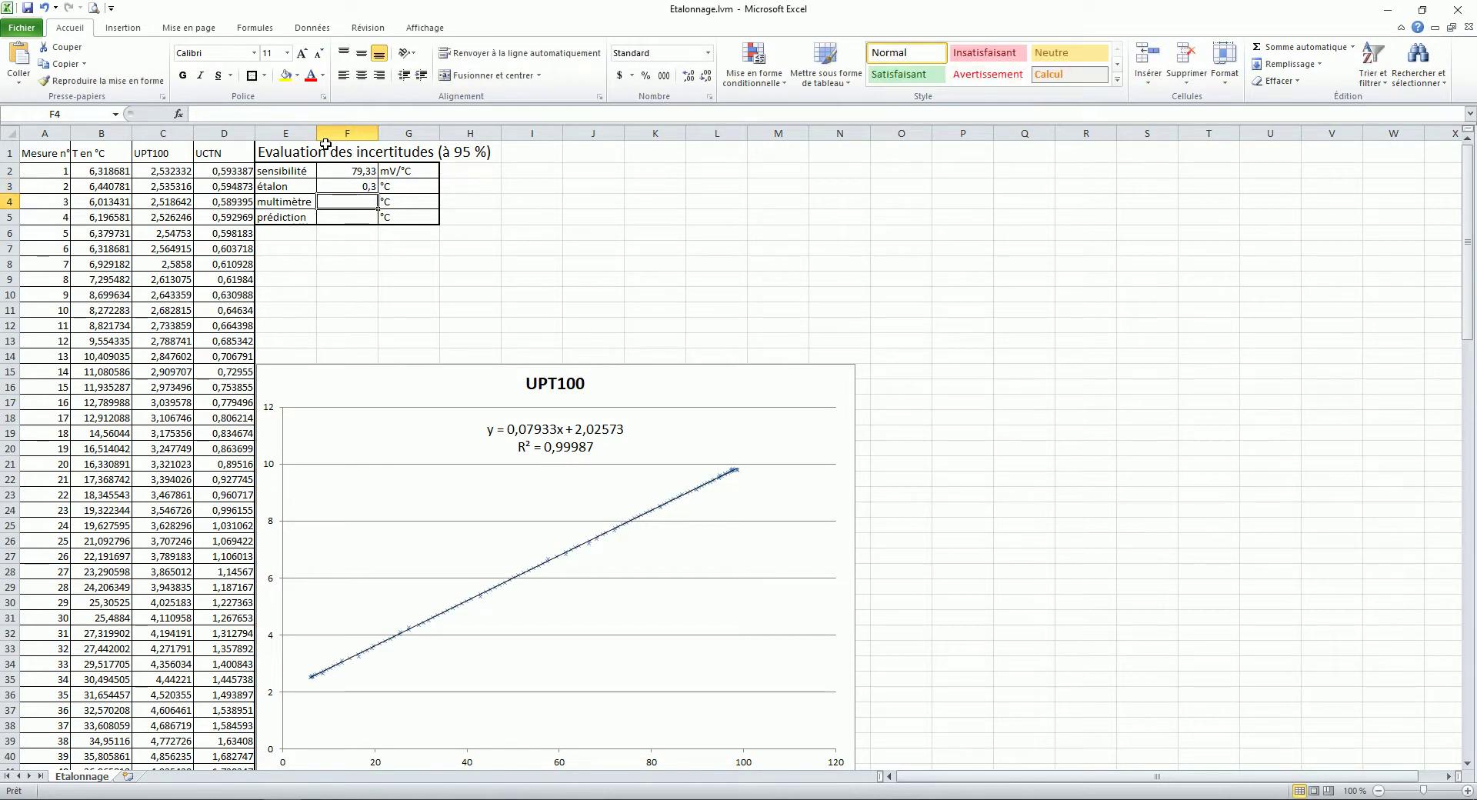
Switch to the FI2960MT multimeter datasheet in Acrobat Reader and examine the Tension DC precision specifications.
{"action": "left_click", "coordinate": [395, 799]}
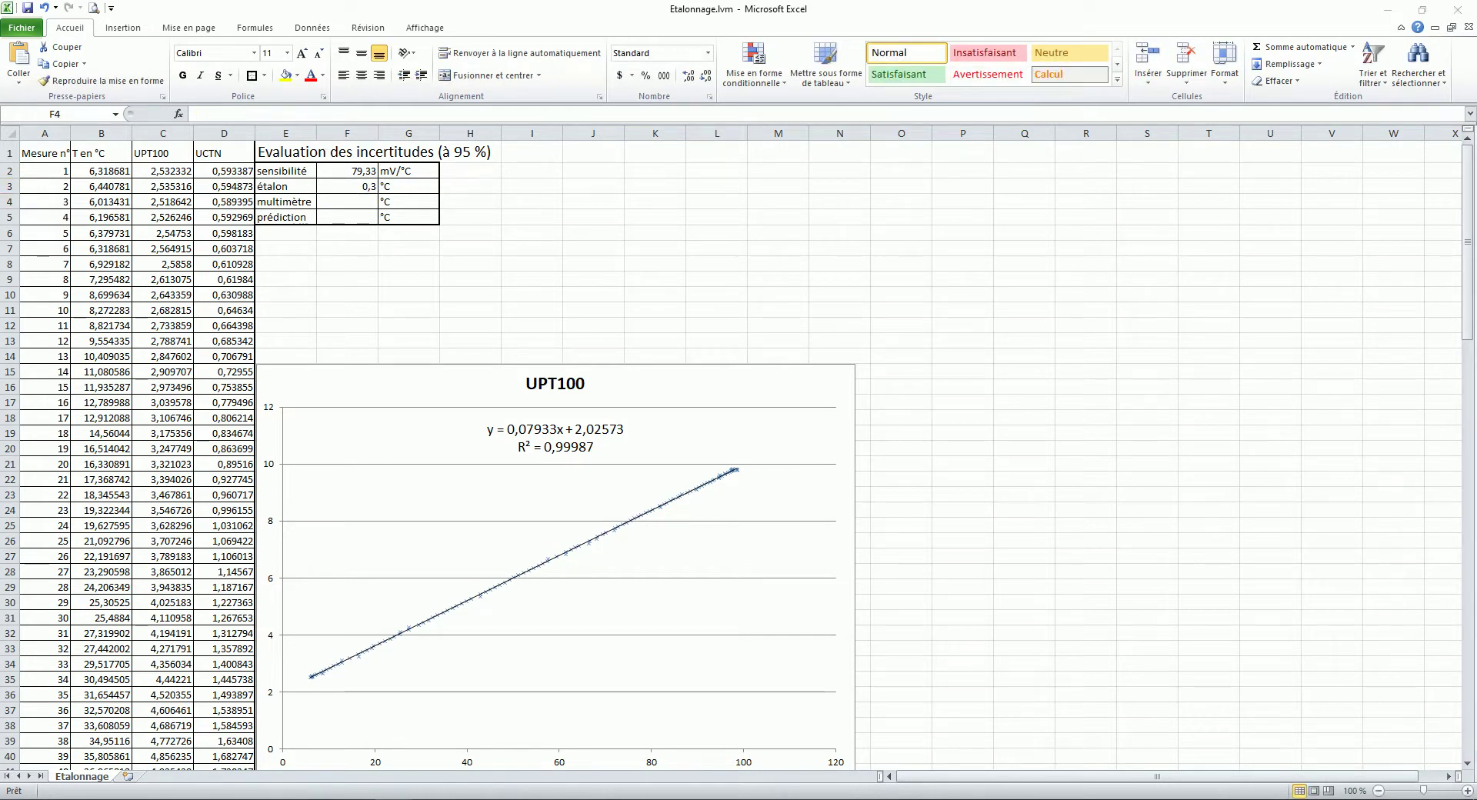
{"action": "left_click", "coordinate": [477, 739]}
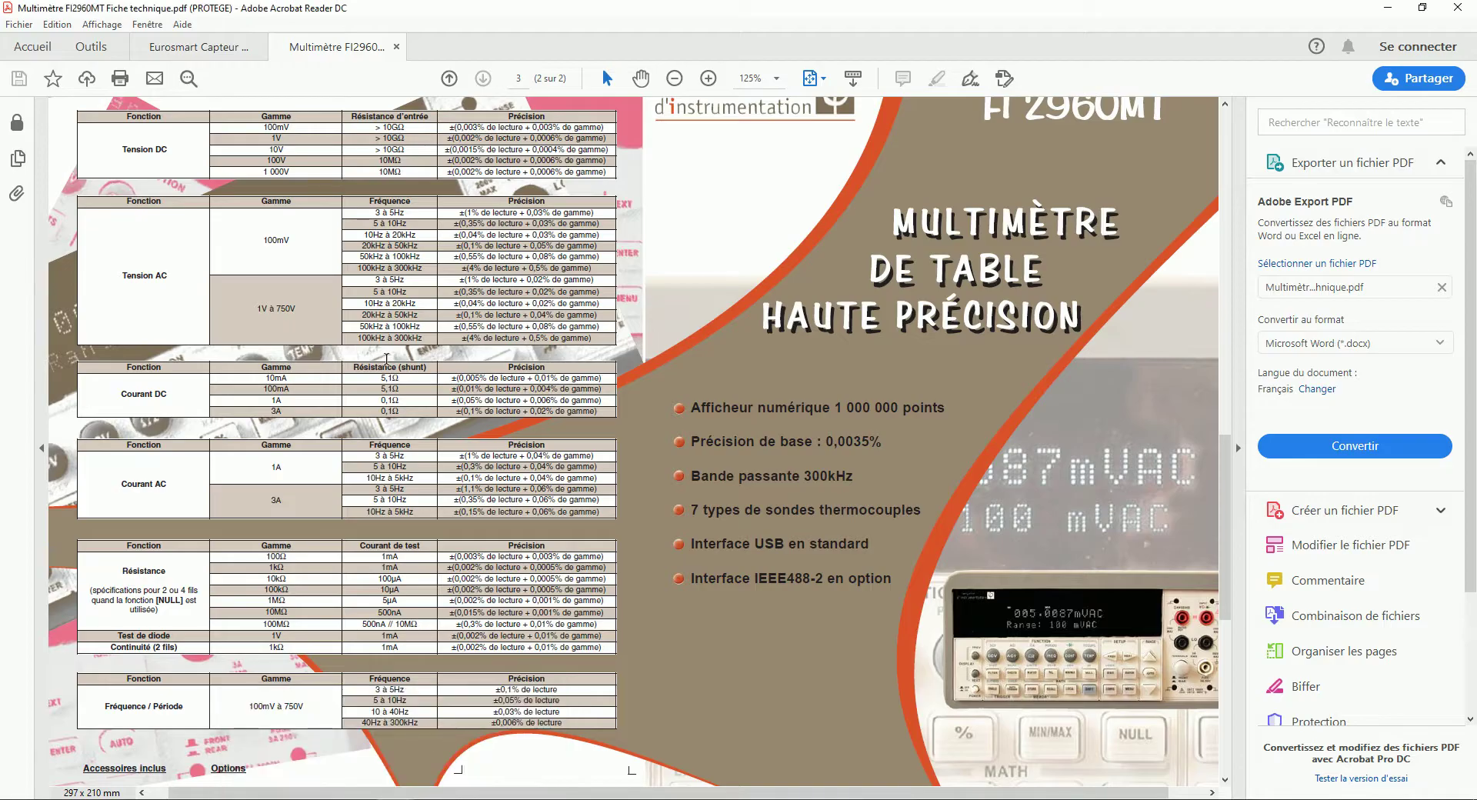
{"action": "scroll", "coordinate": [344, 308], "scroll_direction": "up", "scroll_amount": 1}
{"action": "scroll", "coordinate": [344, 311], "scroll_direction": "up", "scroll_amount": 5}
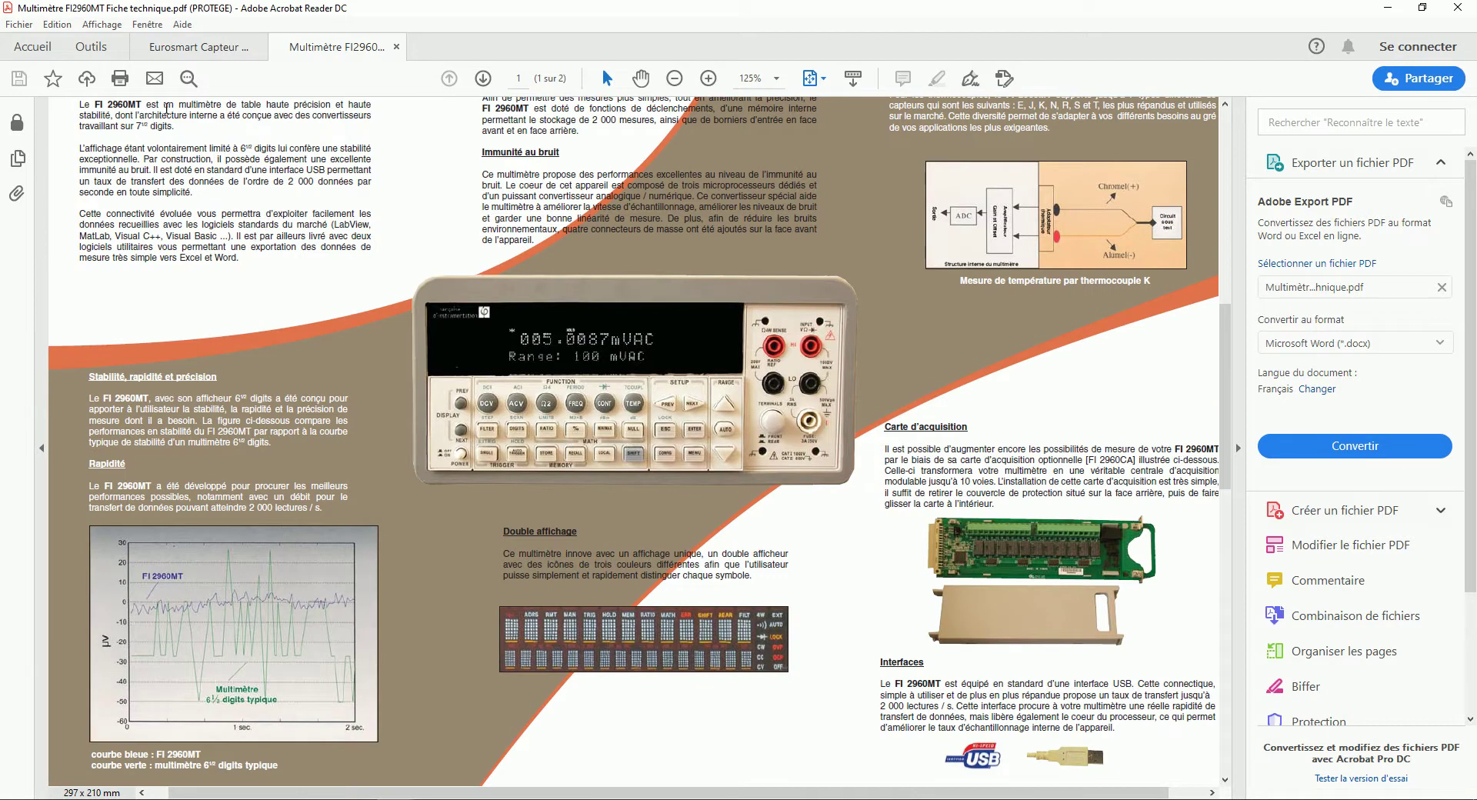
{"action": "scroll", "coordinate": [492, 373], "scroll_direction": "down", "scroll_amount": 5}
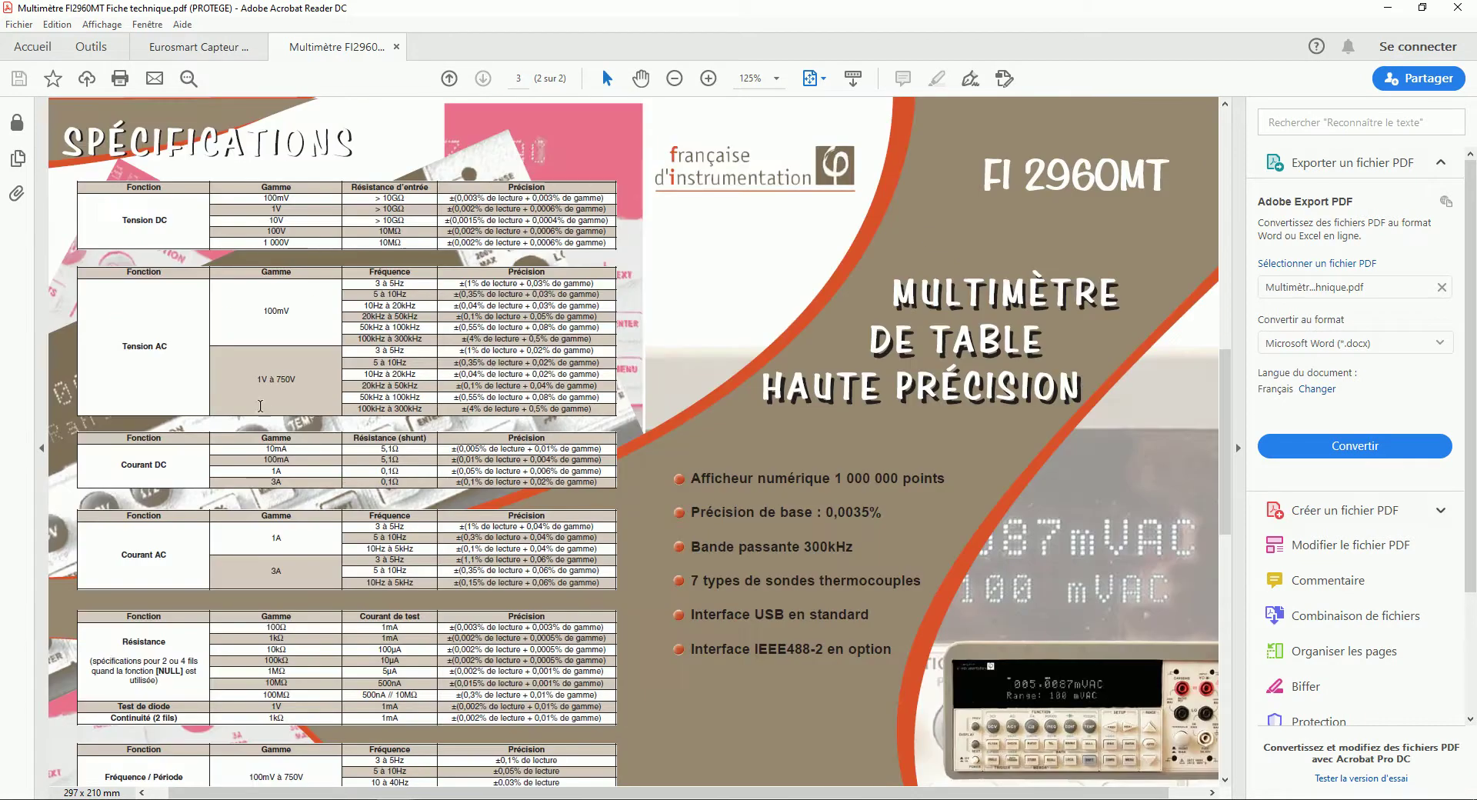
{"action": "scroll", "coordinate": [308, 226], "scroll_direction": "up", "scroll_amount": 2, "text": "ctrl"}
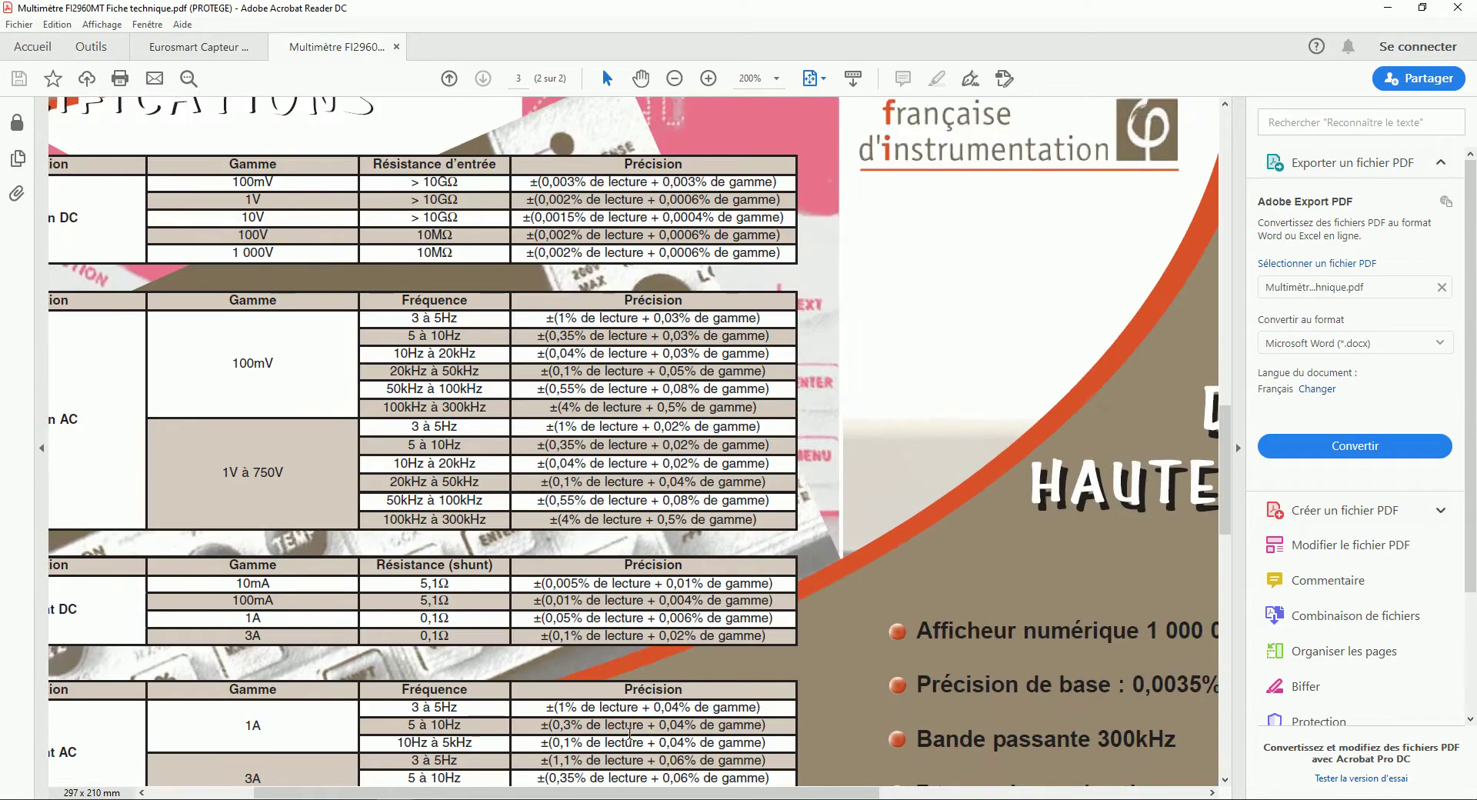
Return to Excel and paste the copied Tension DC table image, placing it just beside the uncertainty table.
{"action": "left_click", "coordinate": [790, 799]}
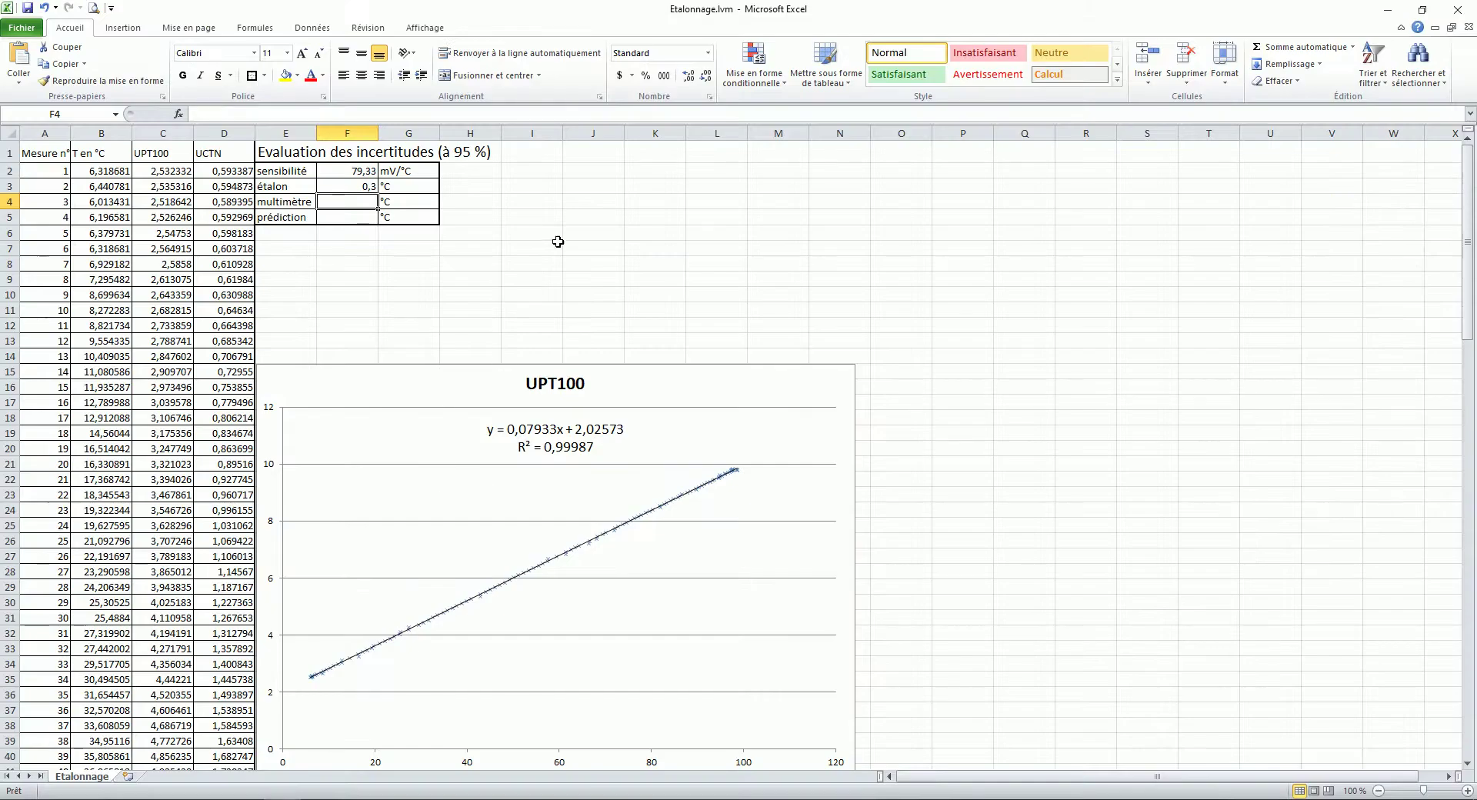
{"action": "left_click", "coordinate": [576, 216]}
{"action": "key", "text": "ctrl+v"}
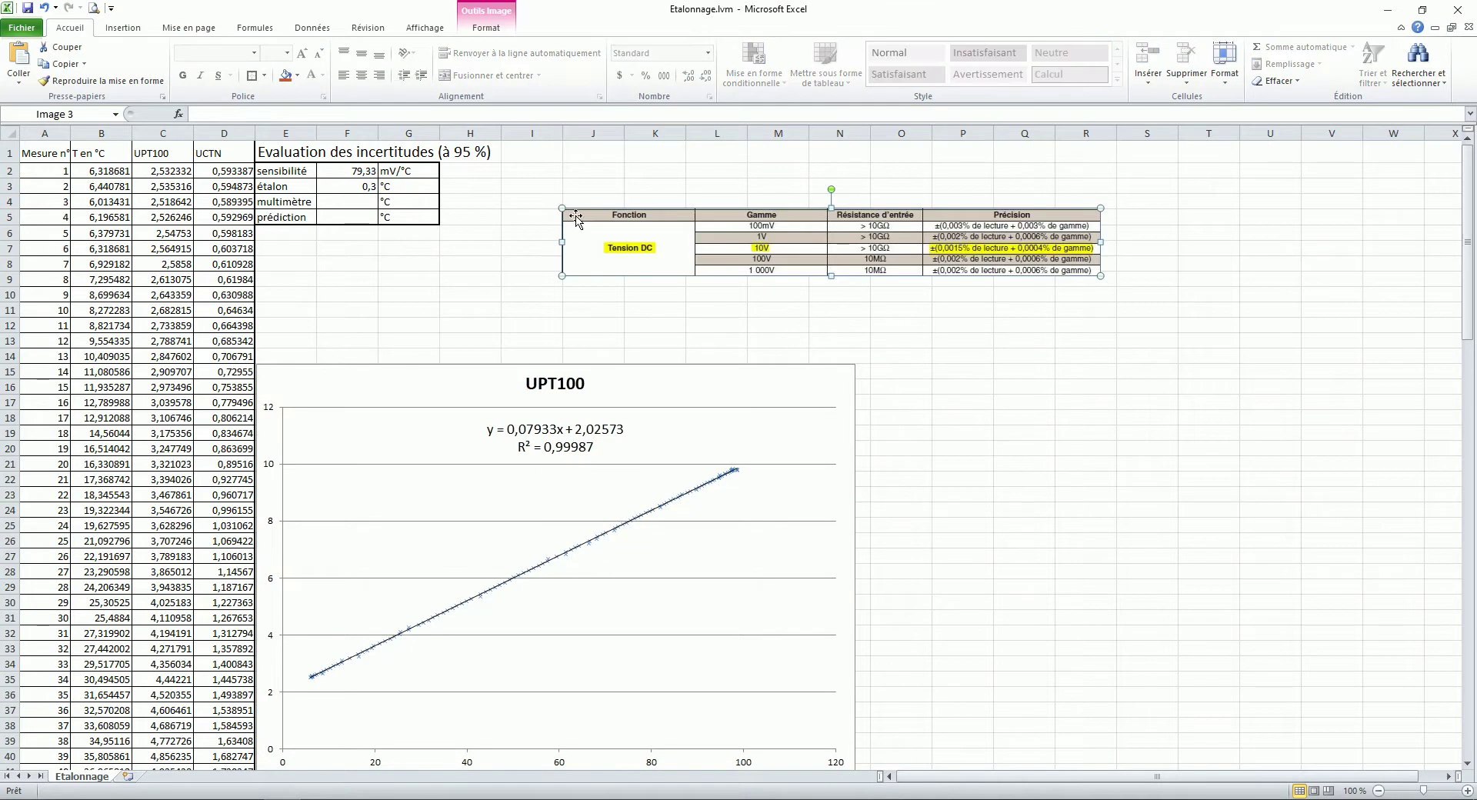
{"action": "left_click_drag", "start_coordinate": [617, 223], "coordinate": [517, 187]}
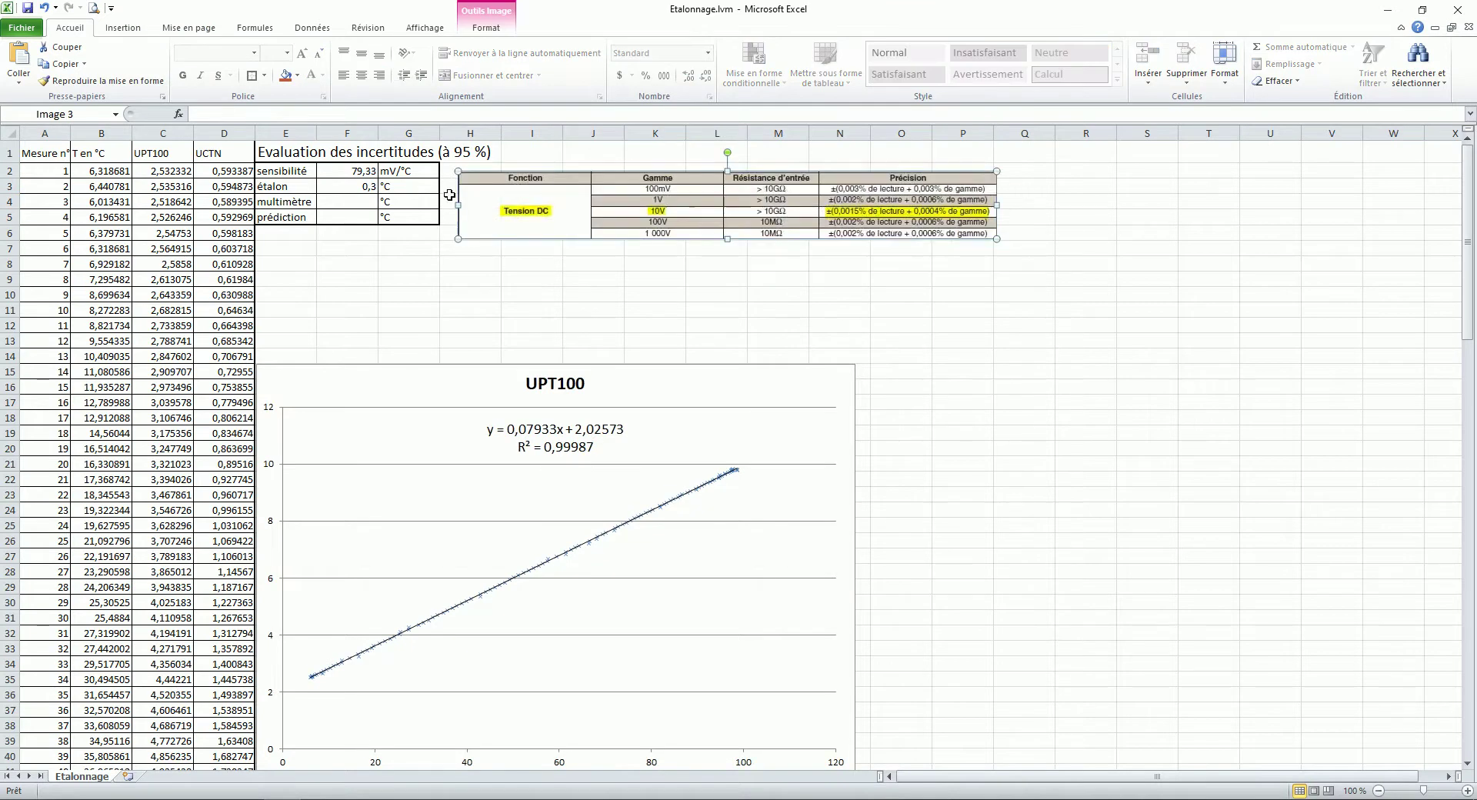
Enter the multimètre uncertainty in F4 as =0,0015/100*10+0,0004/100*10, using 10 for both the reading and the range.
{"action": "left_click", "coordinate": [343, 203]}
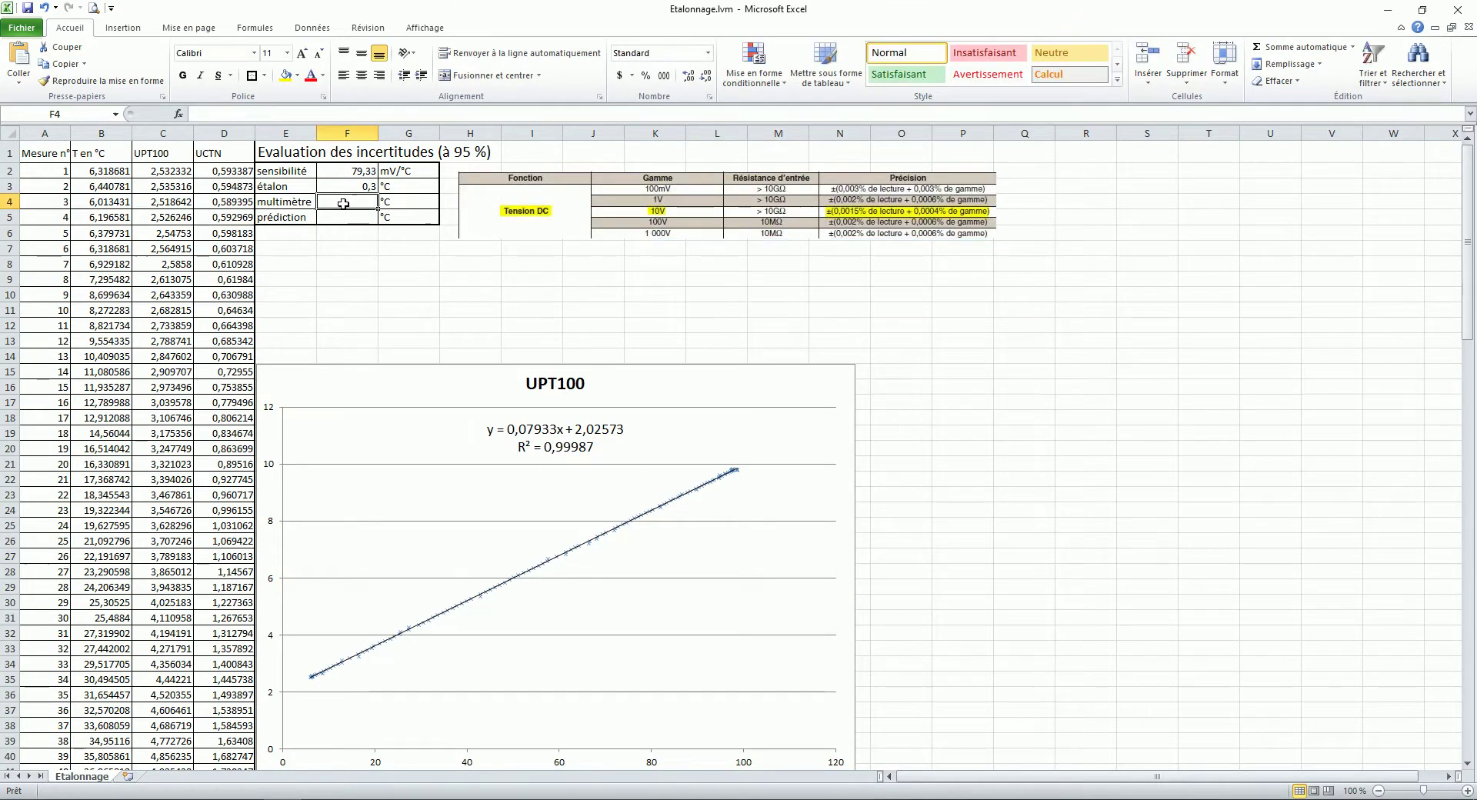
{"action": "left_click", "coordinate": [250, 114]}
{"action": "type", "text": "="}
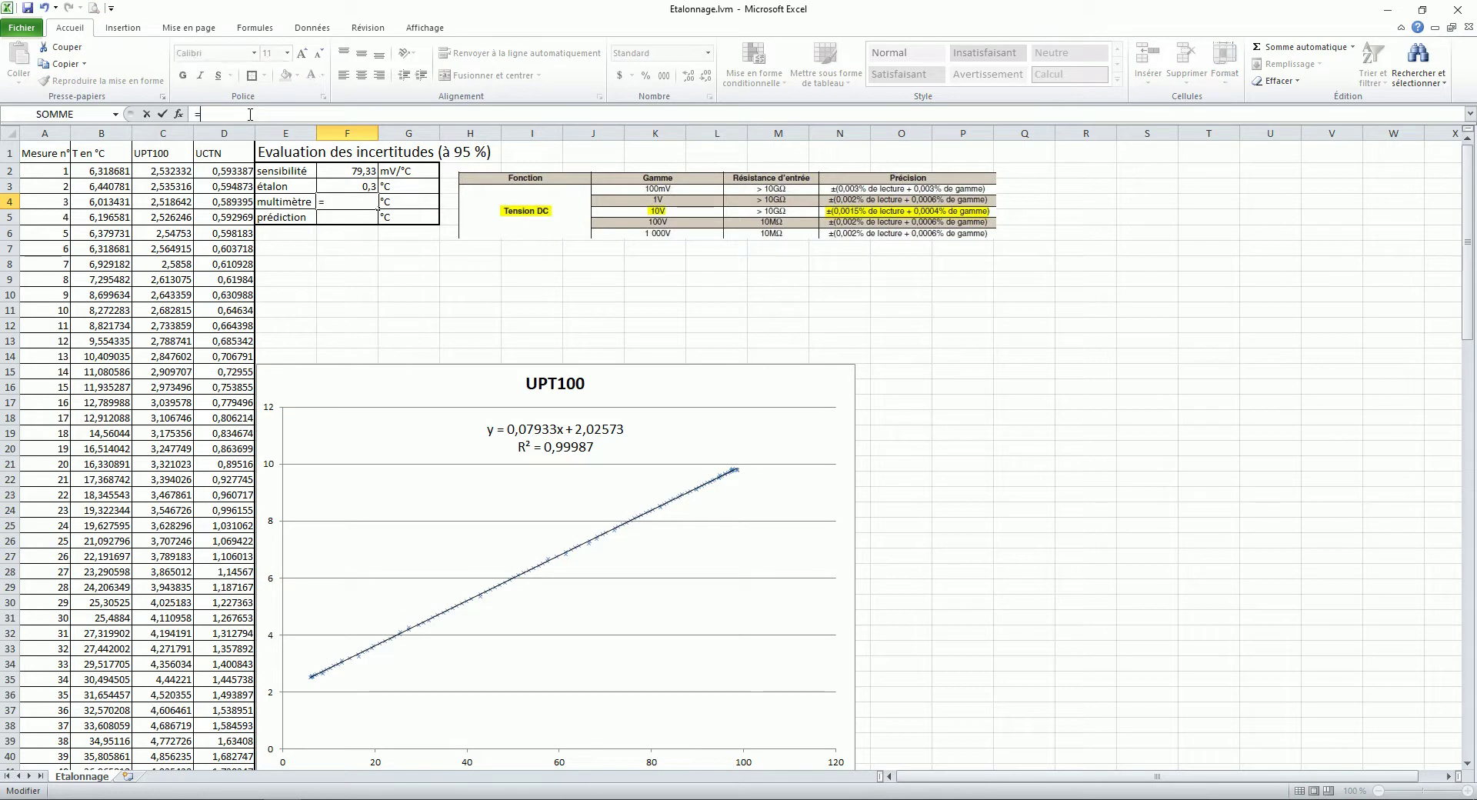
{"action": "type", "text": "0,0015/100*lecture+0,0004/100*gamme"}
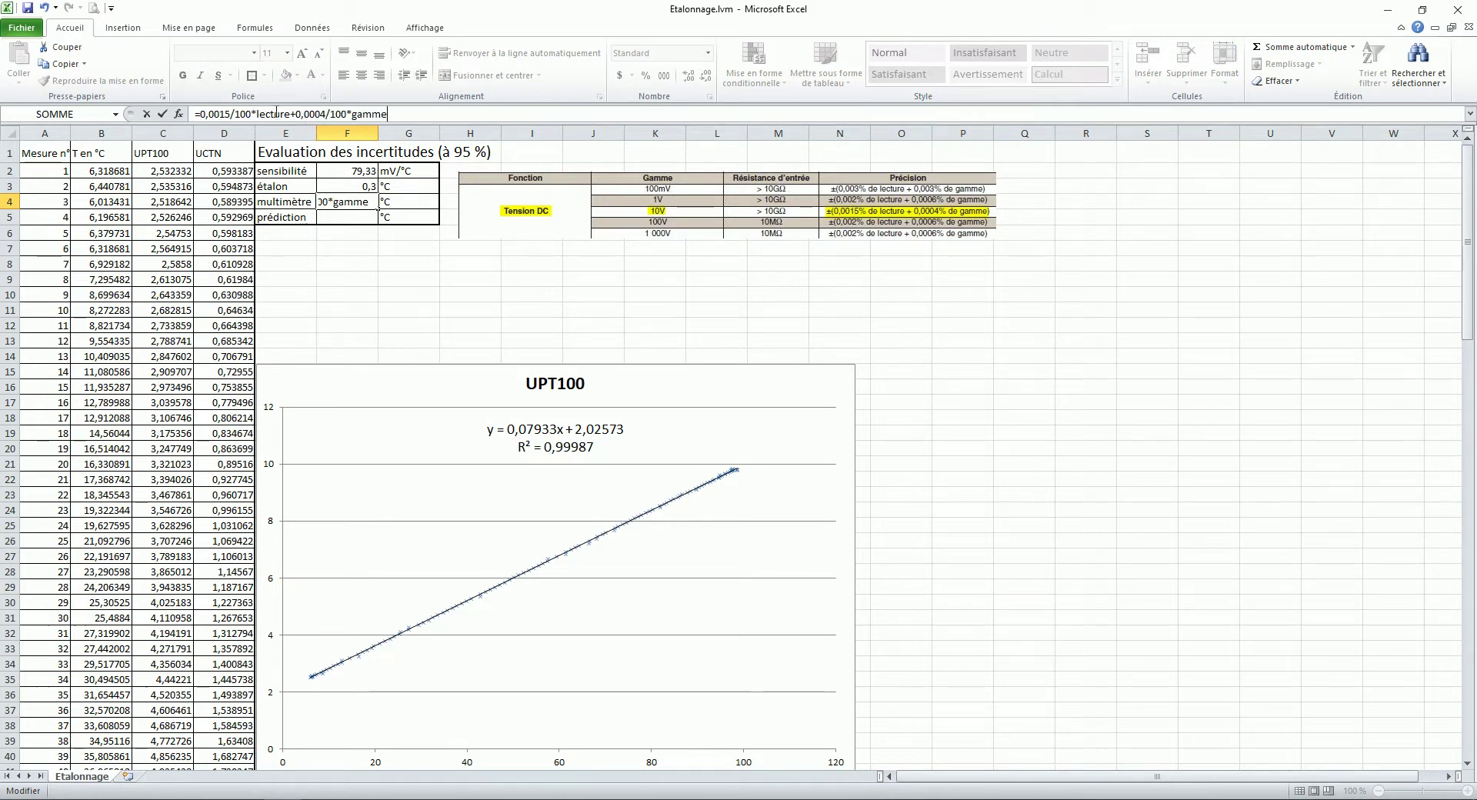
{"action": "double_click", "coordinate": [270, 114]}
{"action": "type", "text": "10"}
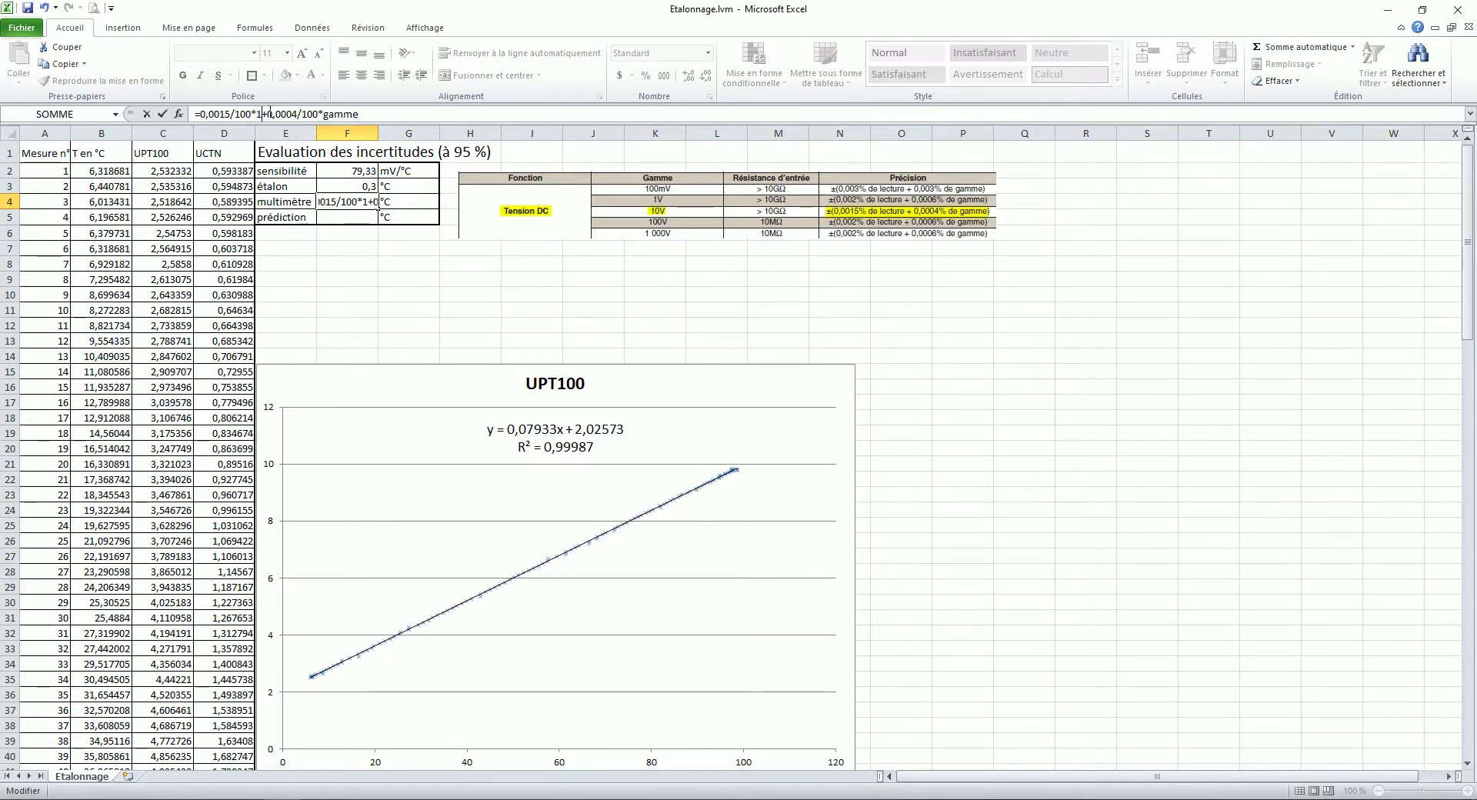
{"action": "double_click", "coordinate": [357, 115]}
{"action": "type", "text": "10"}
{"action": "key", "text": "Return"}
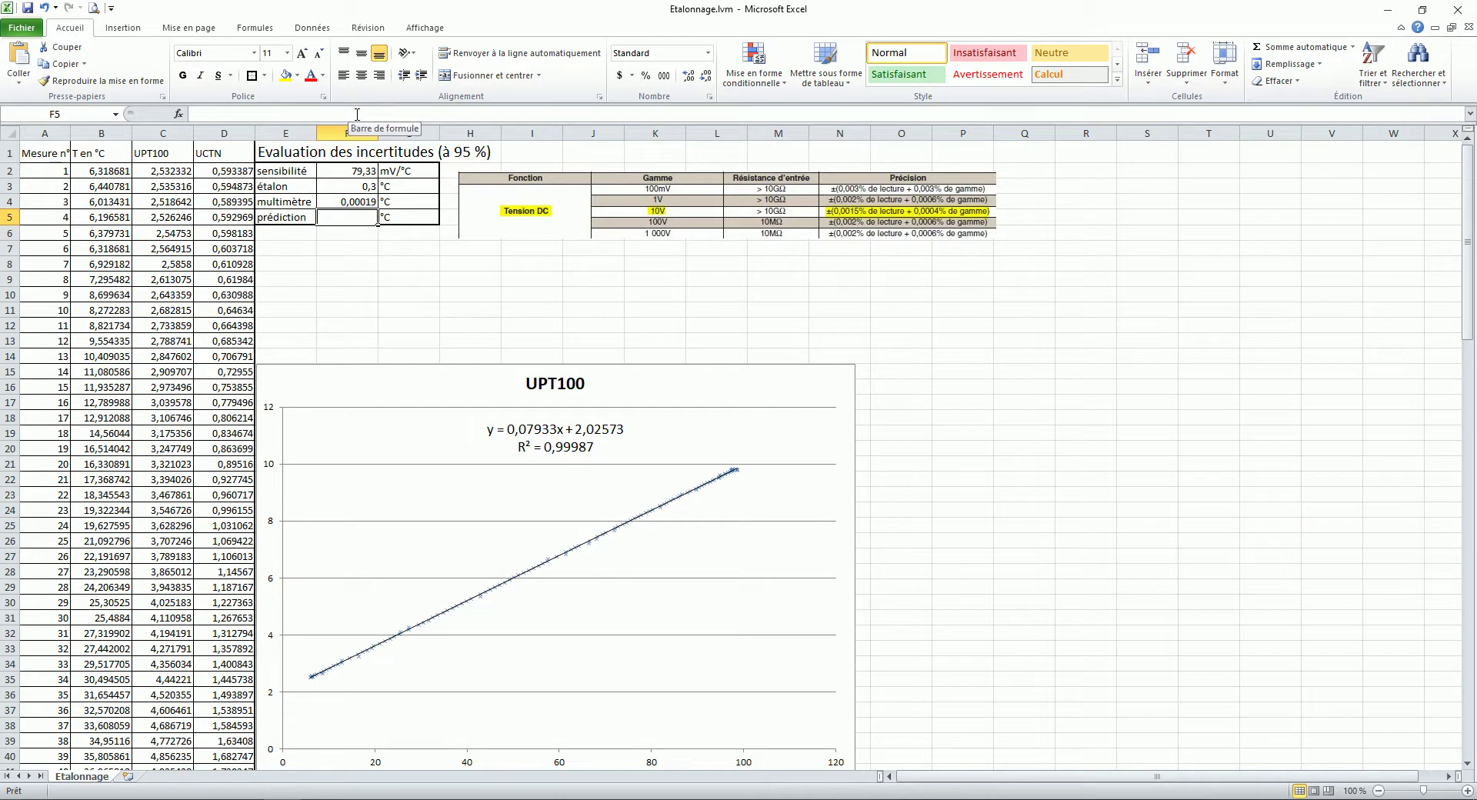
Convert the multimètre uncertainty to °C by enclosing its formula in parentheses and dividing it by 0,07933.
{"action": "key", "text": "Up"}
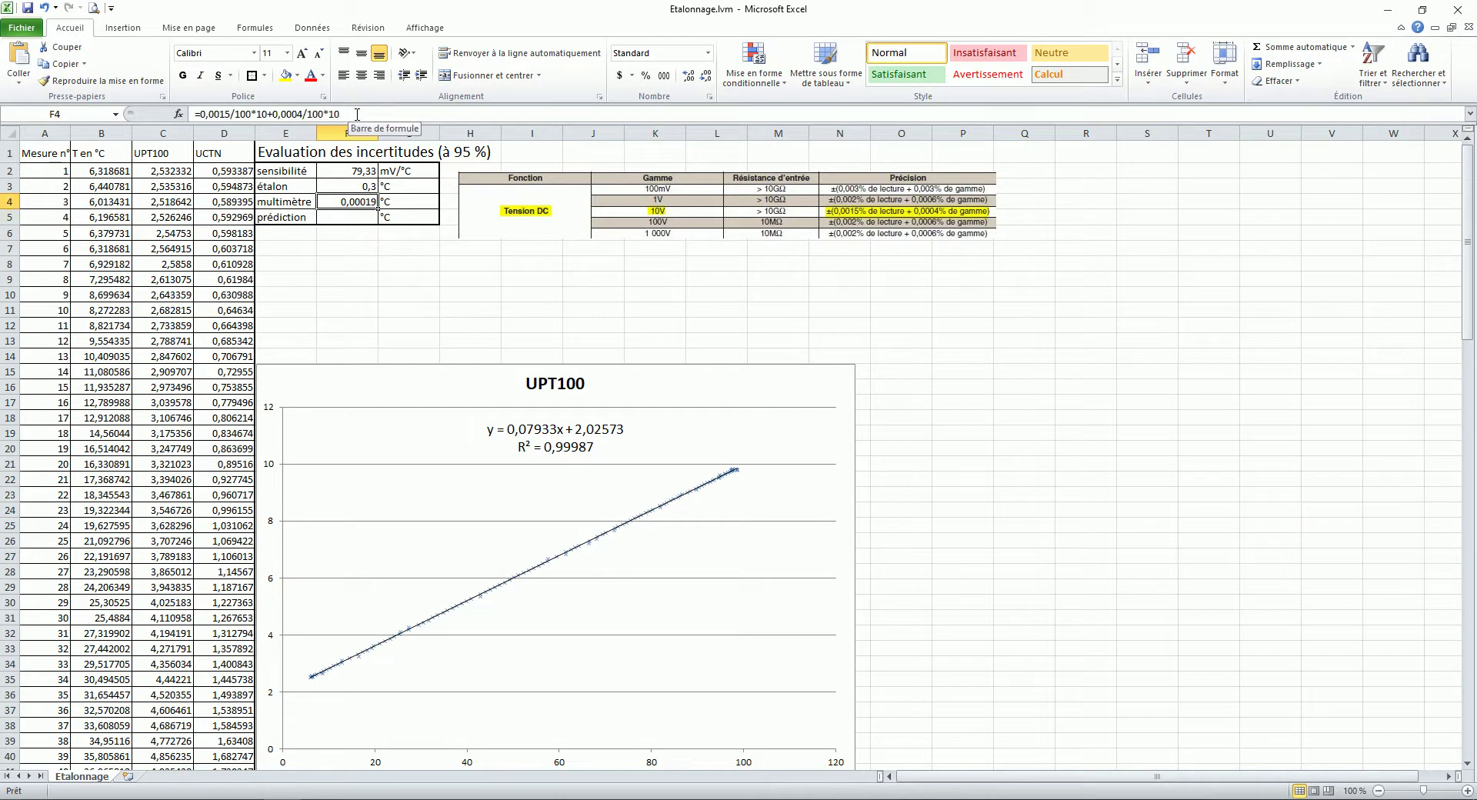
{"action": "left_click", "coordinate": [357, 114]}
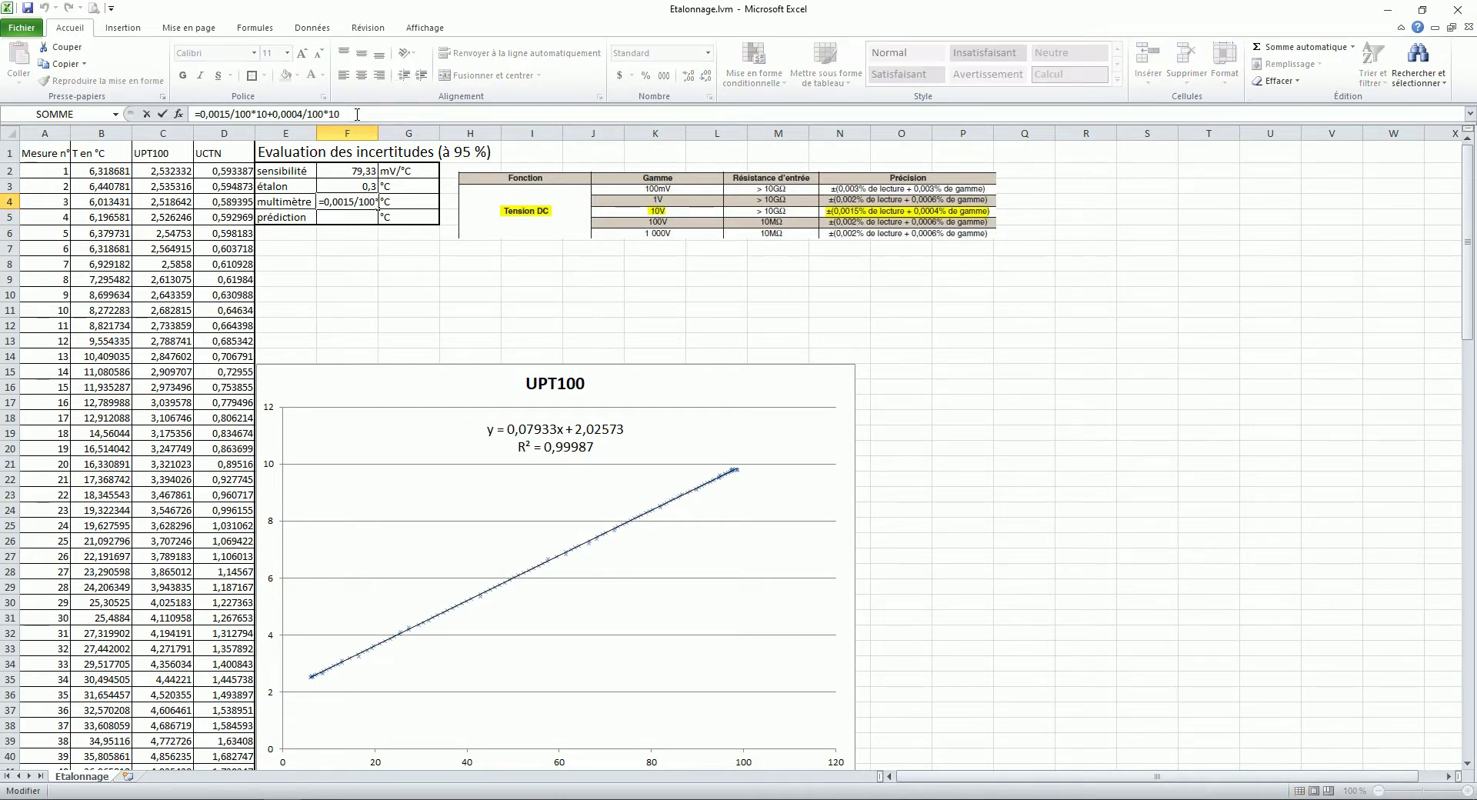
{"action": "key", "text": "Home"}
{"action": "key", "text": "Right"}
{"action": "type", "text": "("}
{"action": "key", "text": "End"}
{"action": "type", "text": ")"}
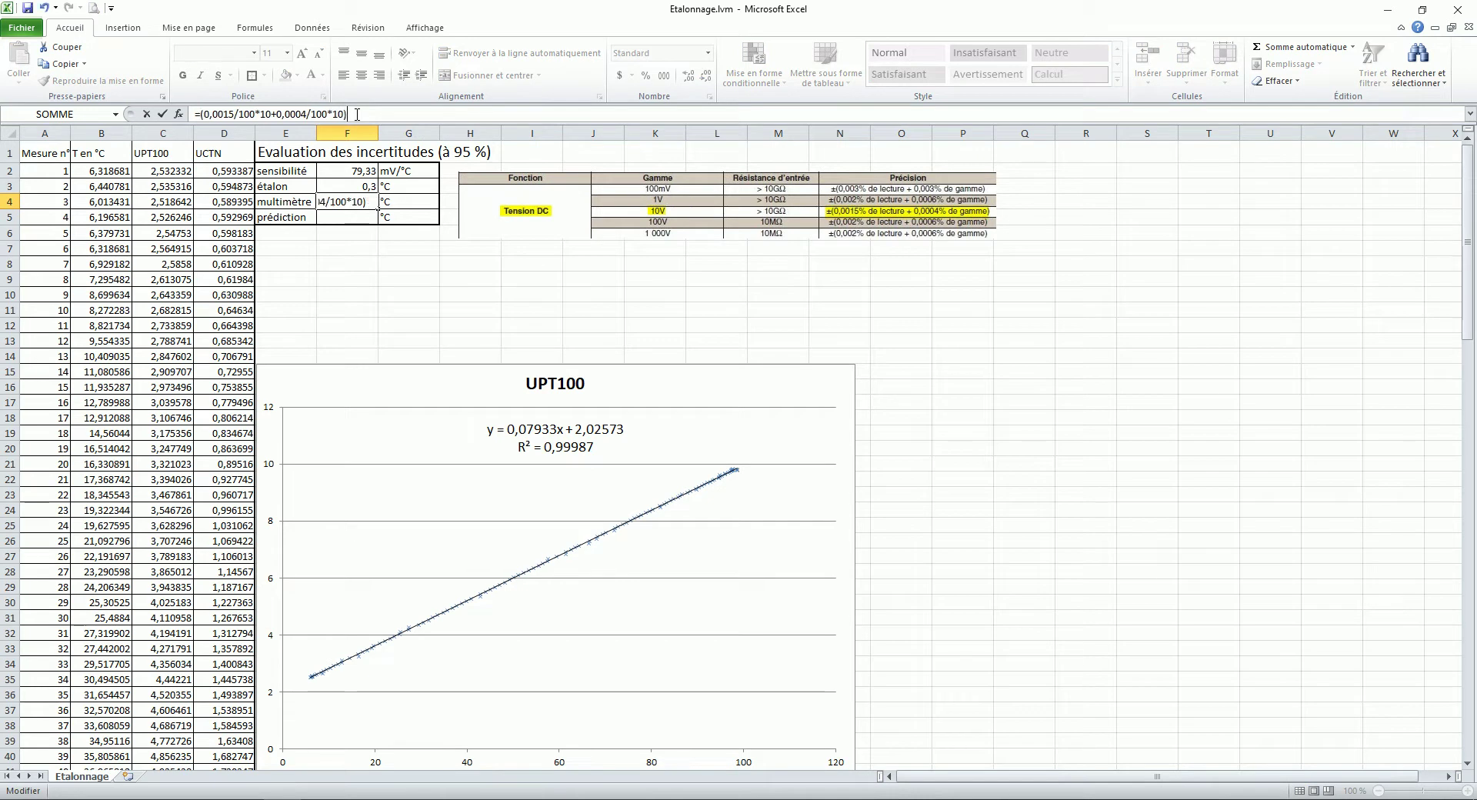
{"action": "type", "text": "/0,07933"}
{"action": "key", "text": "Return"}
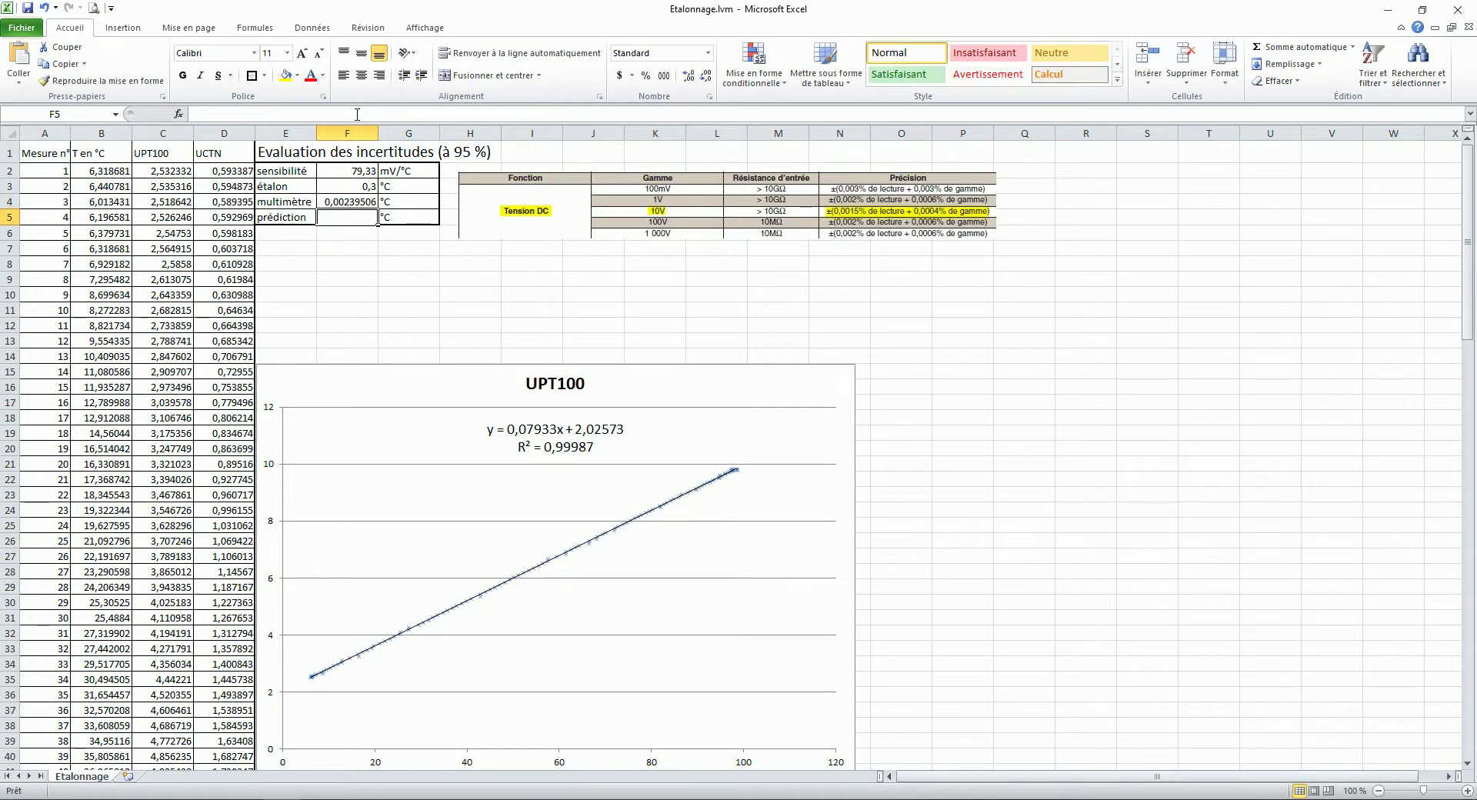
Reduce the displayed precision of the multimètre uncertainty to three decimal places.
{"action": "left_click", "coordinate": [351, 203]}
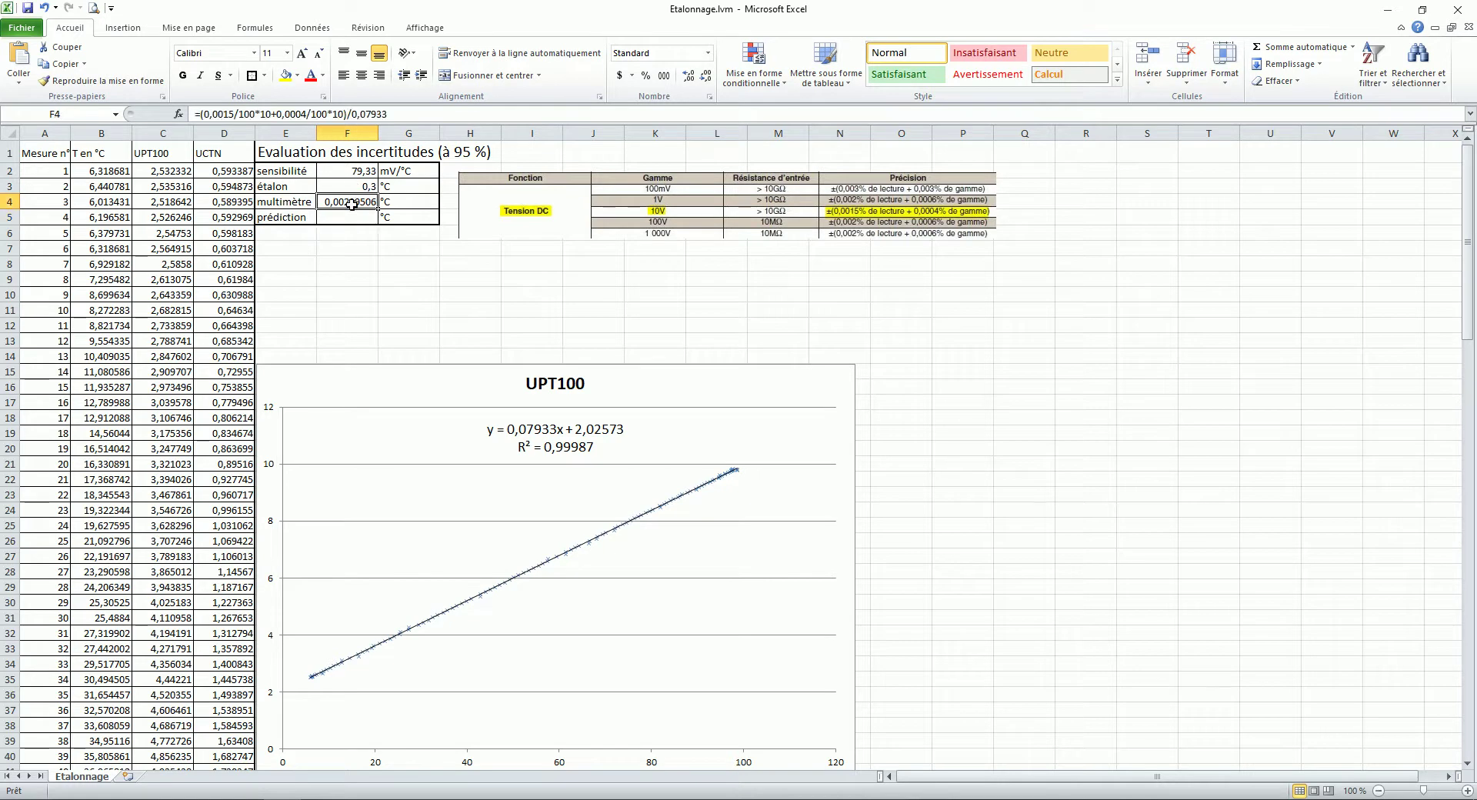
{"action": "left_click", "coordinate": [706, 76]}
{"action": "left_click", "coordinate": [706, 76]}
{"action": "left_click", "coordinate": [707, 76]}
{"action": "left_click", "coordinate": [706, 76]}
{"action": "left_click", "coordinate": [706, 76]}
{"action": "left_click", "coordinate": [360, 217]}
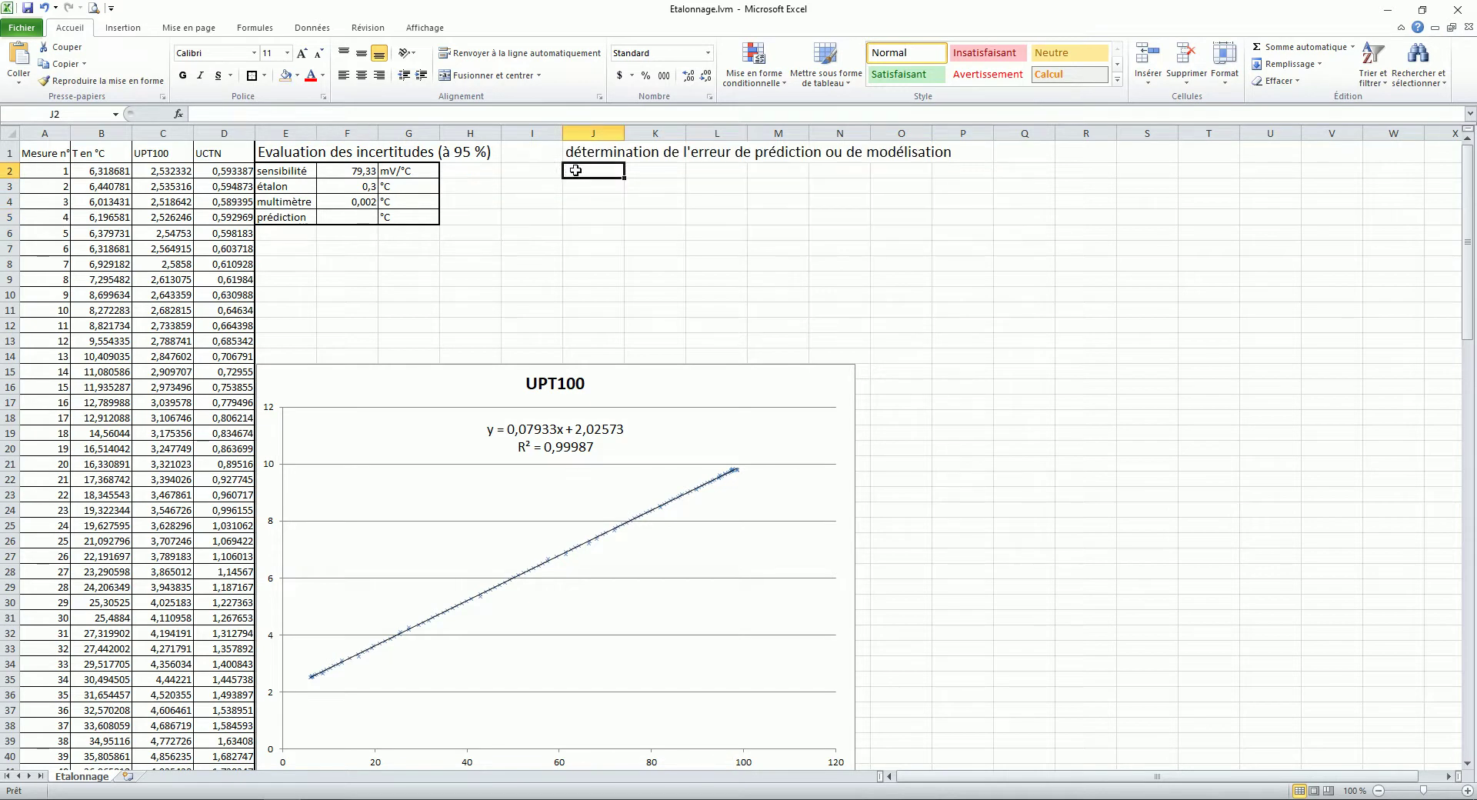
Begin a DROITEREG formula over the range J2:K6, under the prediction error heading.
{"action": "left_click_drag", "start_coordinate": [576, 170], "coordinate": [650, 228]}
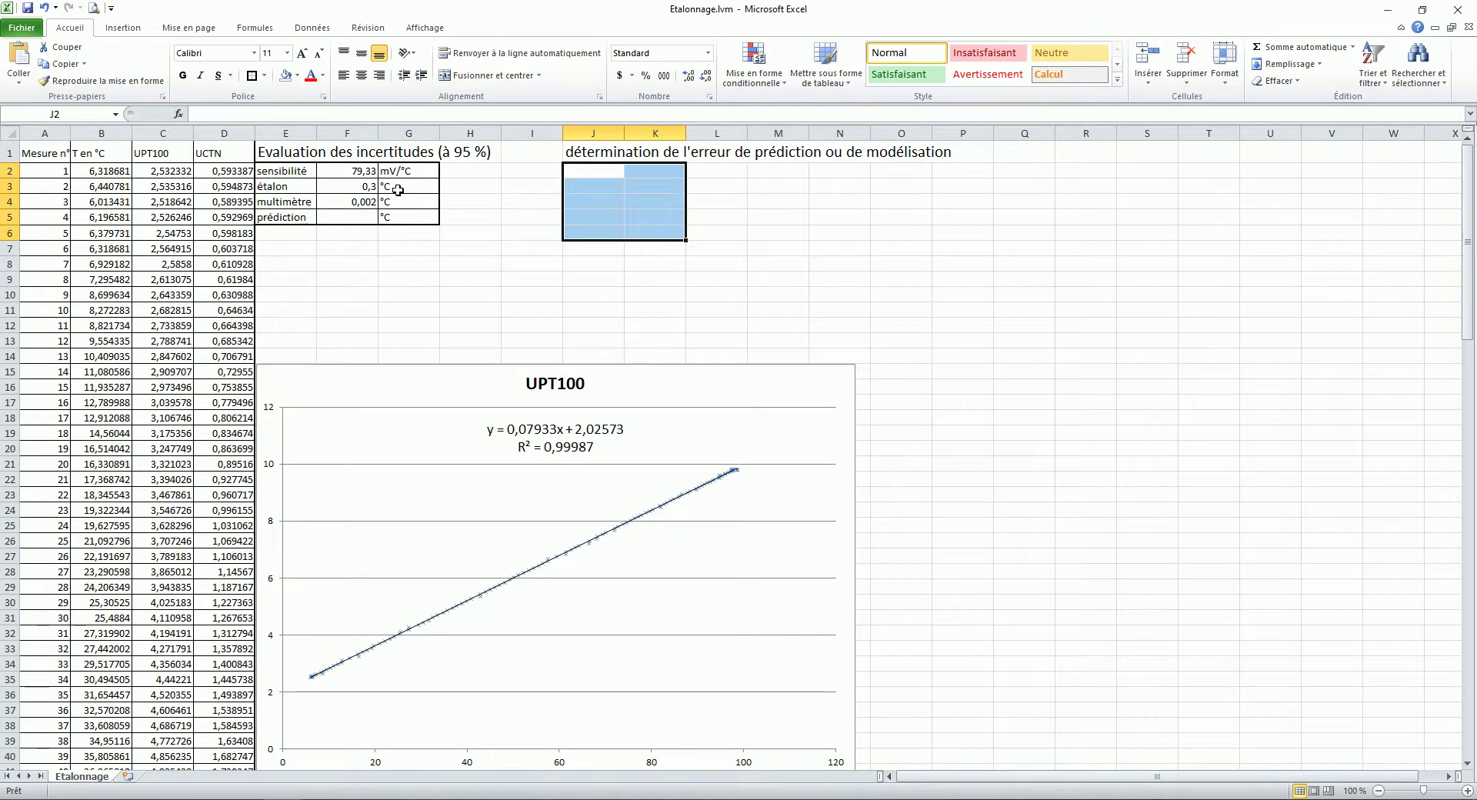
{"action": "left_click", "coordinate": [290, 115]}
{"action": "type", "text": "="}
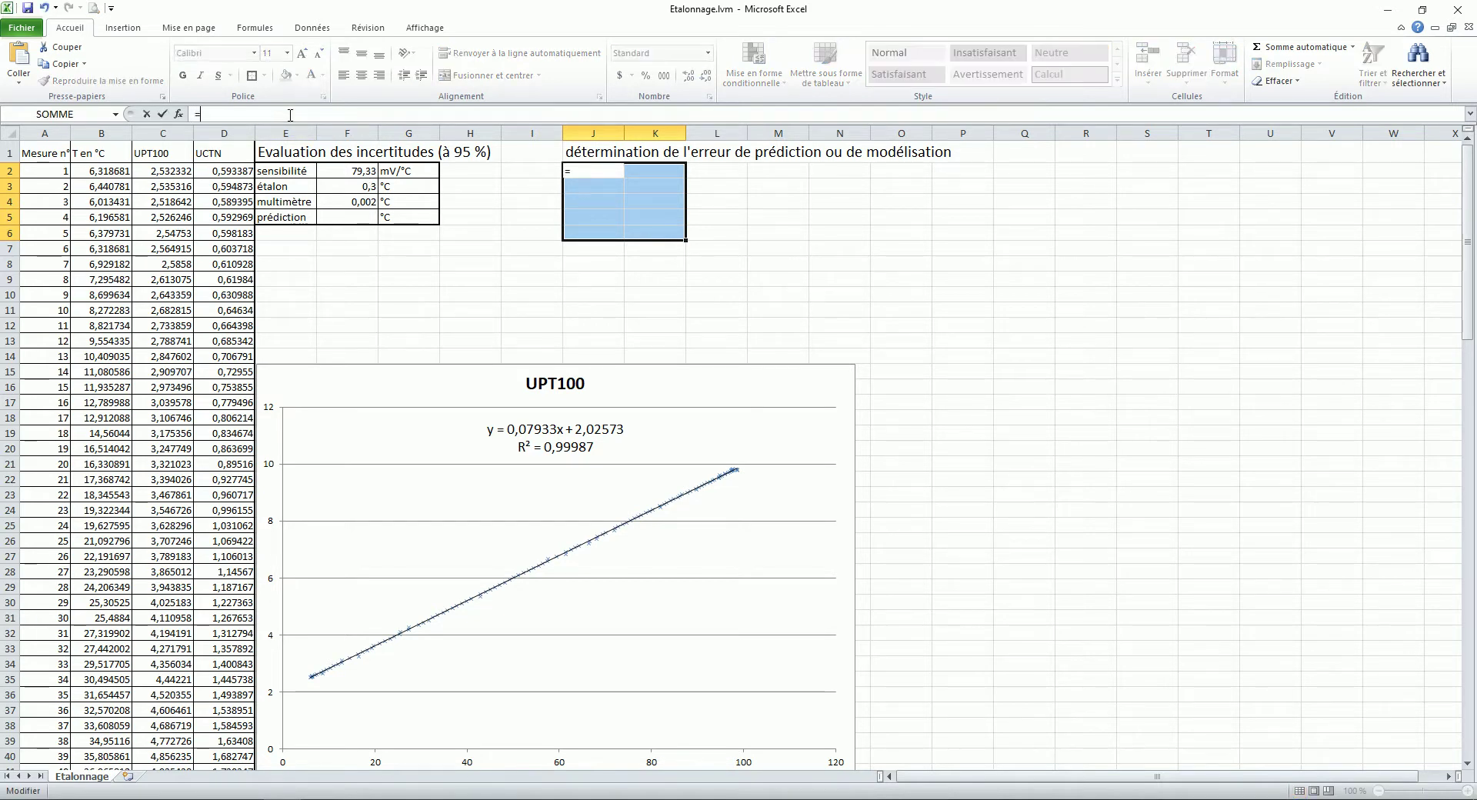
{"action": "type", "text": "droite"}
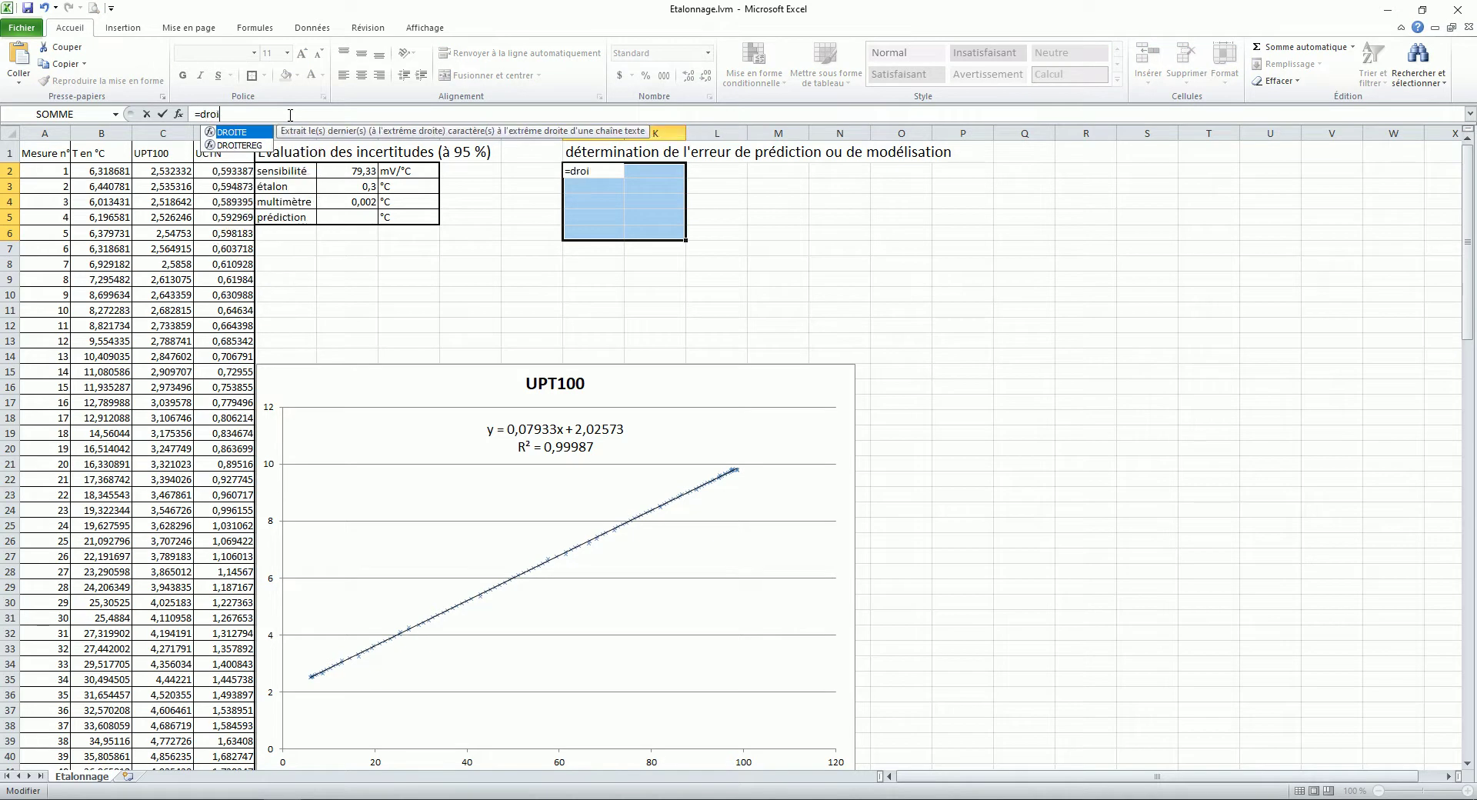
{"action": "left_click", "coordinate": [250, 146]}
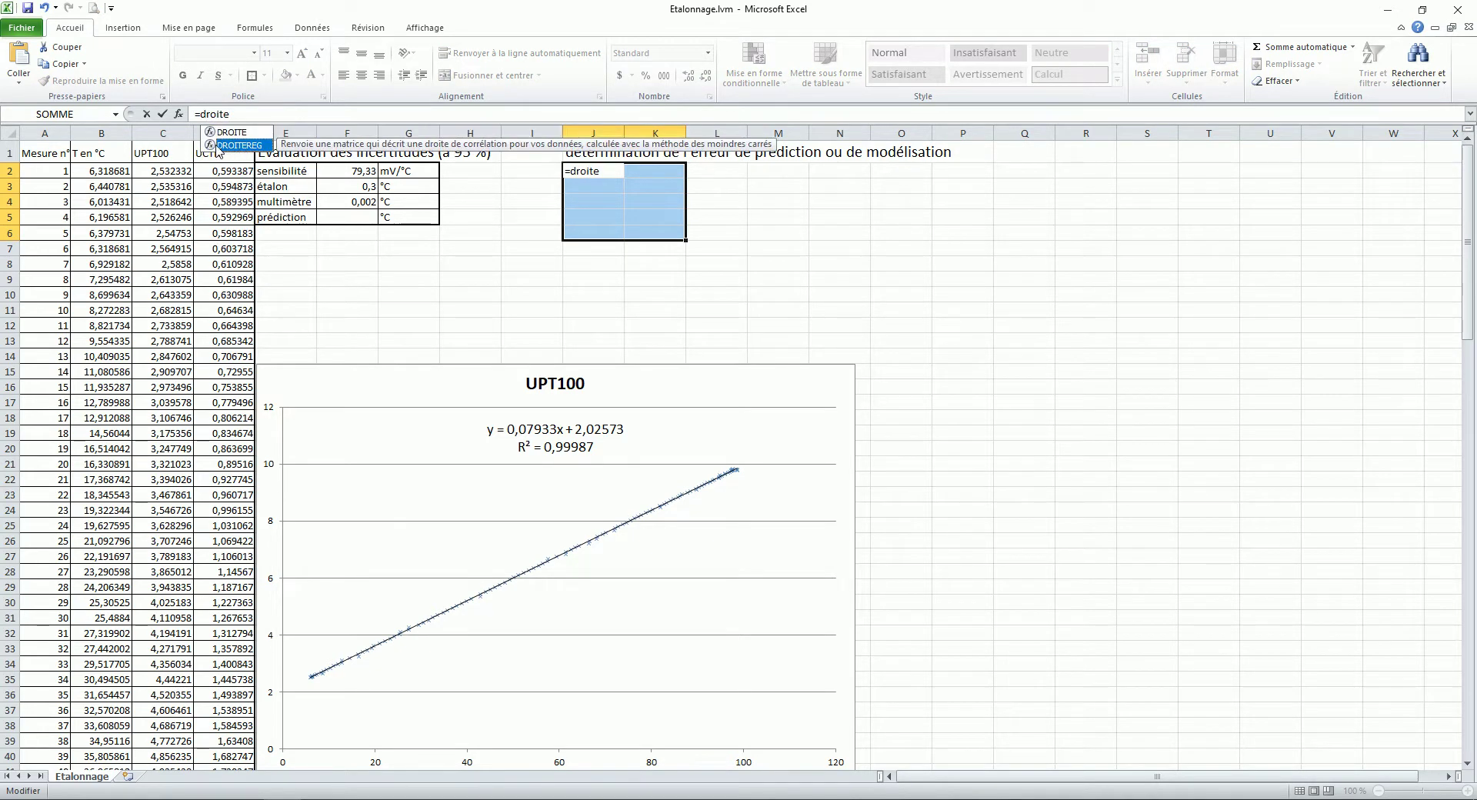
{"action": "double_click", "coordinate": [223, 145]}
Examine the DROITEREG help article for its argument syntax, the additional regression statistics and the meaning of sey.
{"action": "left_click", "coordinate": [222, 131]}
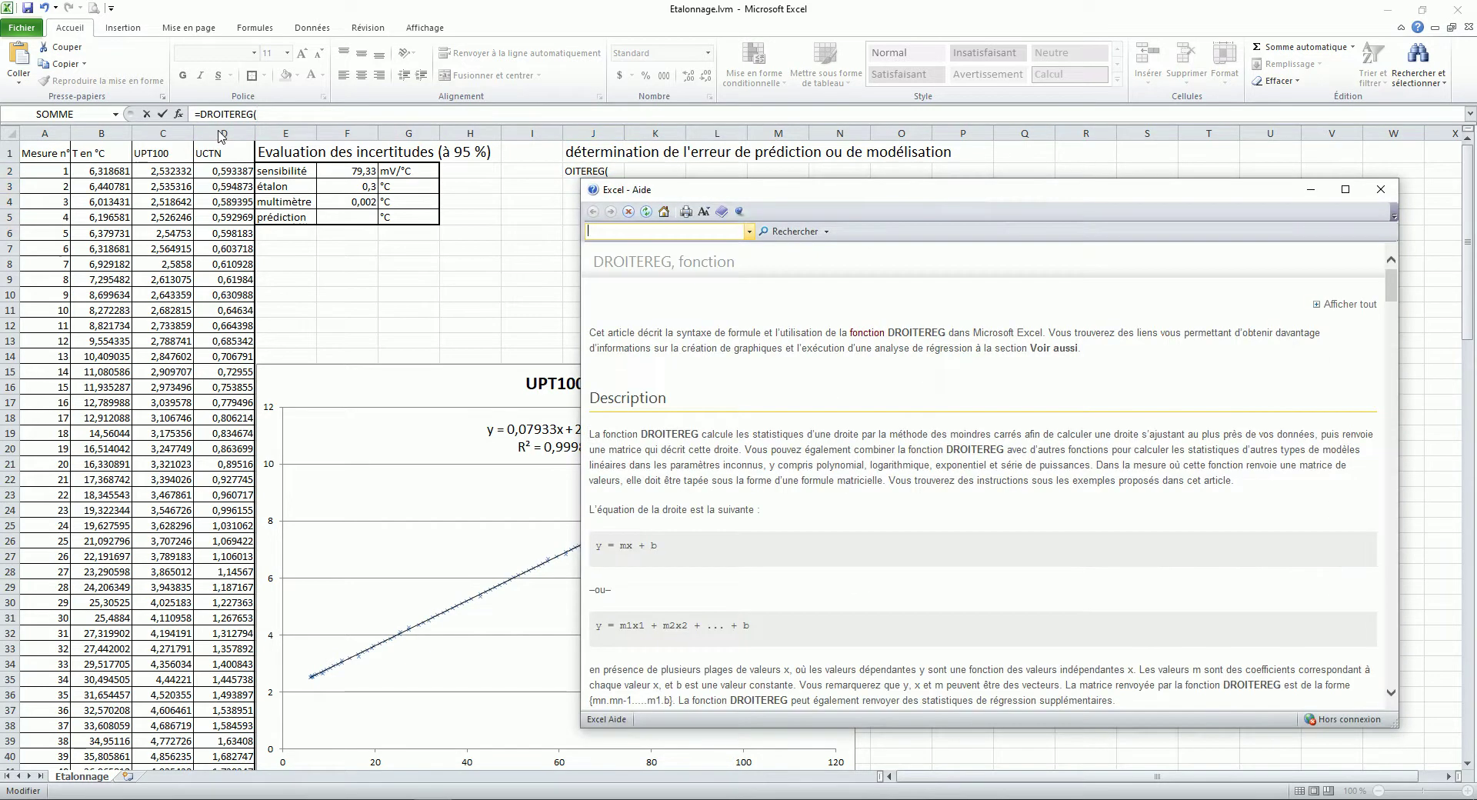
{"action": "scroll", "coordinate": [693, 455], "scroll_direction": "down", "scroll_amount": 3}
{"action": "scroll", "coordinate": [707, 452], "scroll_direction": "down", "scroll_amount": 2}
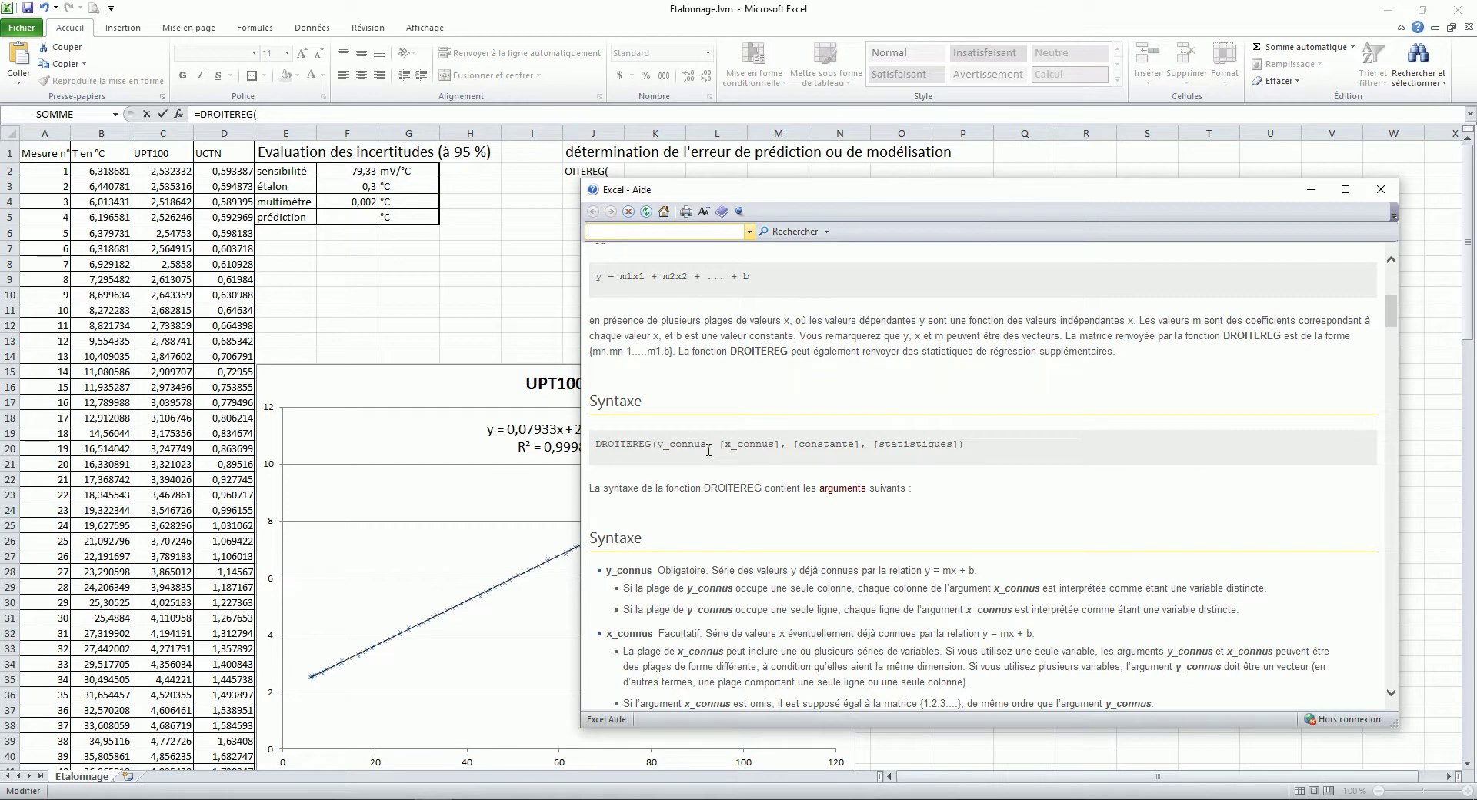
{"action": "scroll", "coordinate": [719, 446], "scroll_direction": "down", "scroll_amount": 1}
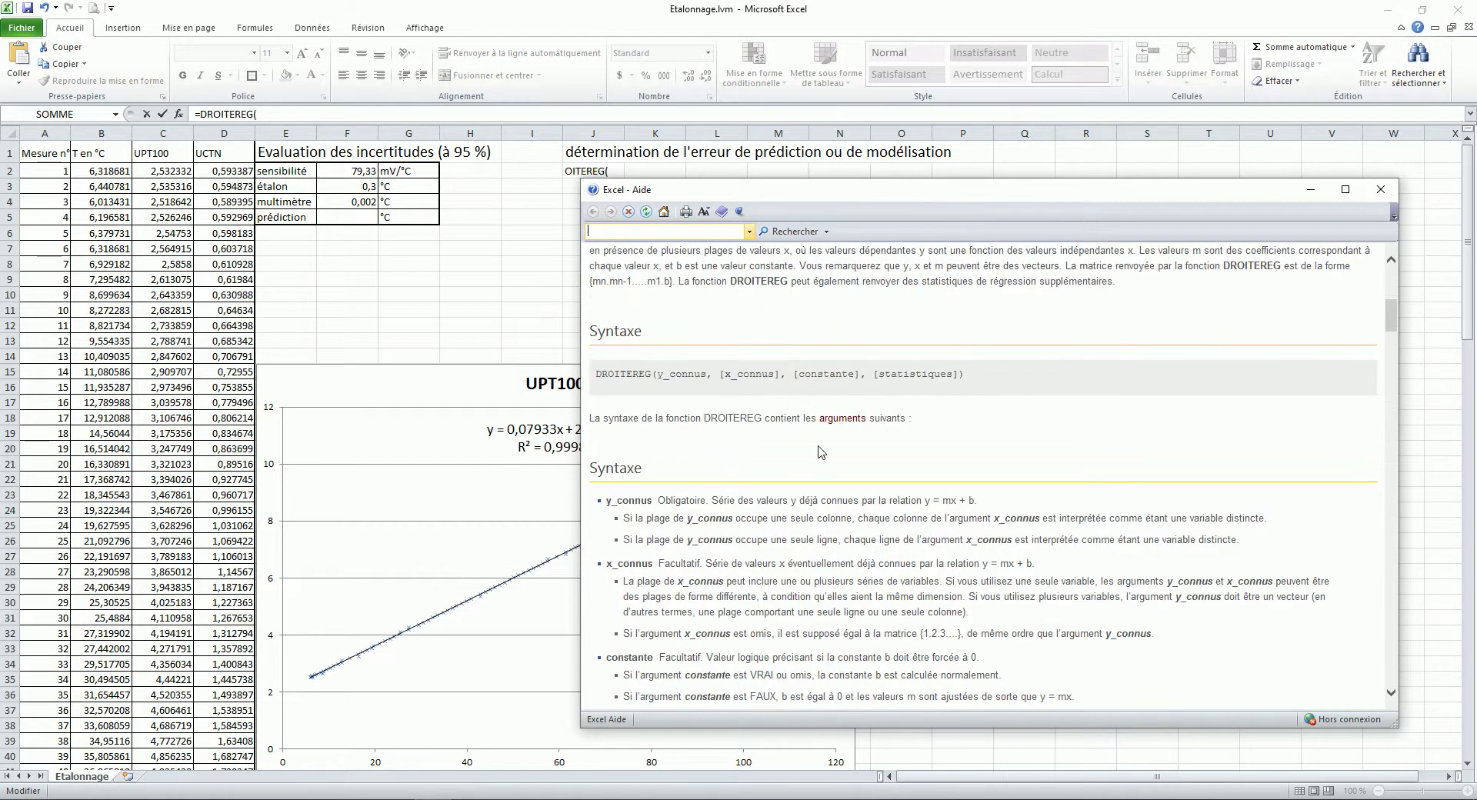
{"action": "scroll", "coordinate": [821, 451], "scroll_direction": "down", "scroll_amount": 2}
{"action": "scroll", "coordinate": [821, 452], "scroll_direction": "down", "scroll_amount": 1}
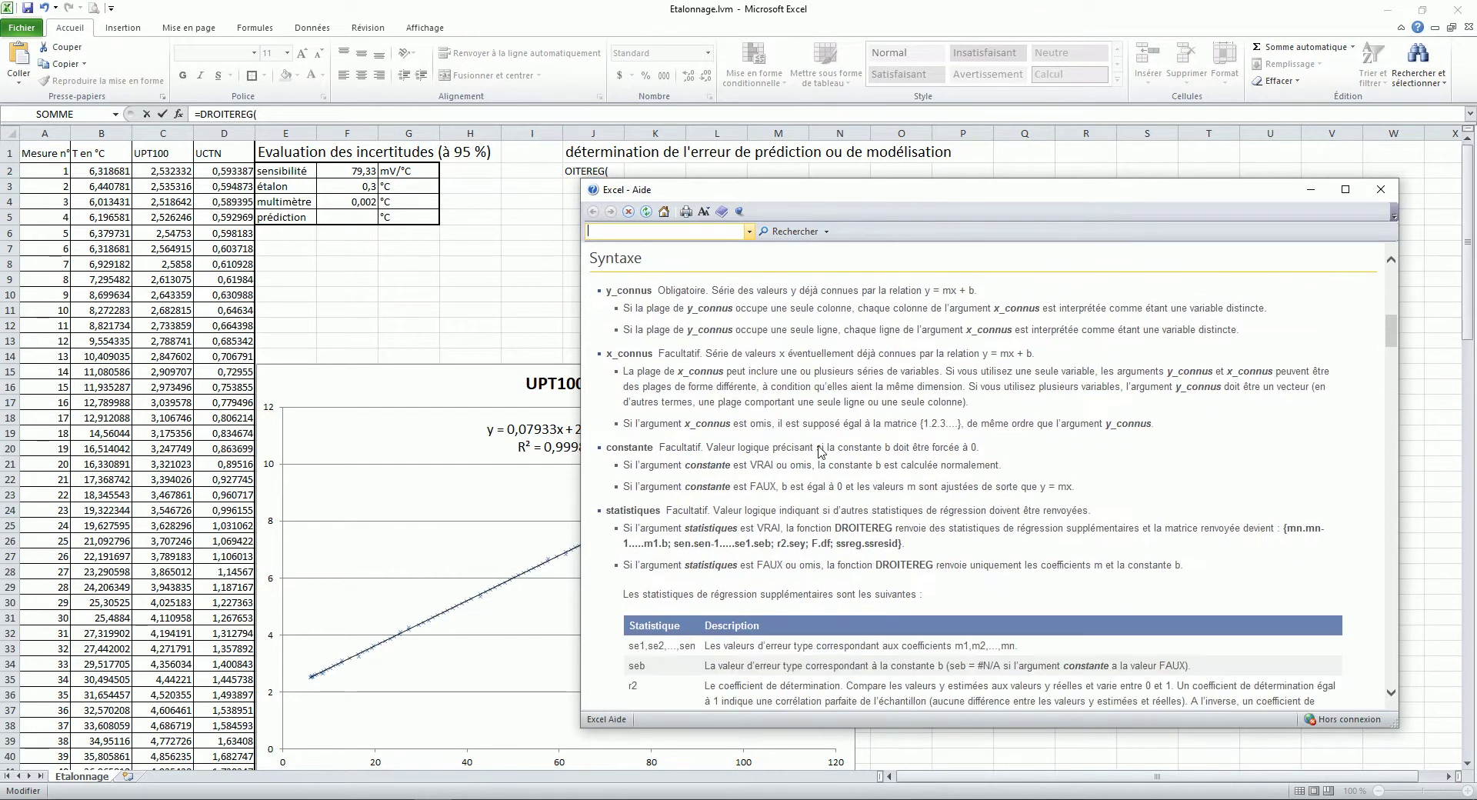
{"action": "scroll", "coordinate": [821, 452], "scroll_direction": "down", "scroll_amount": 1}
{"action": "scroll", "coordinate": [820, 451], "scroll_direction": "down", "scroll_amount": 3}
{"action": "scroll", "coordinate": [820, 451], "scroll_direction": "down", "scroll_amount": 1}
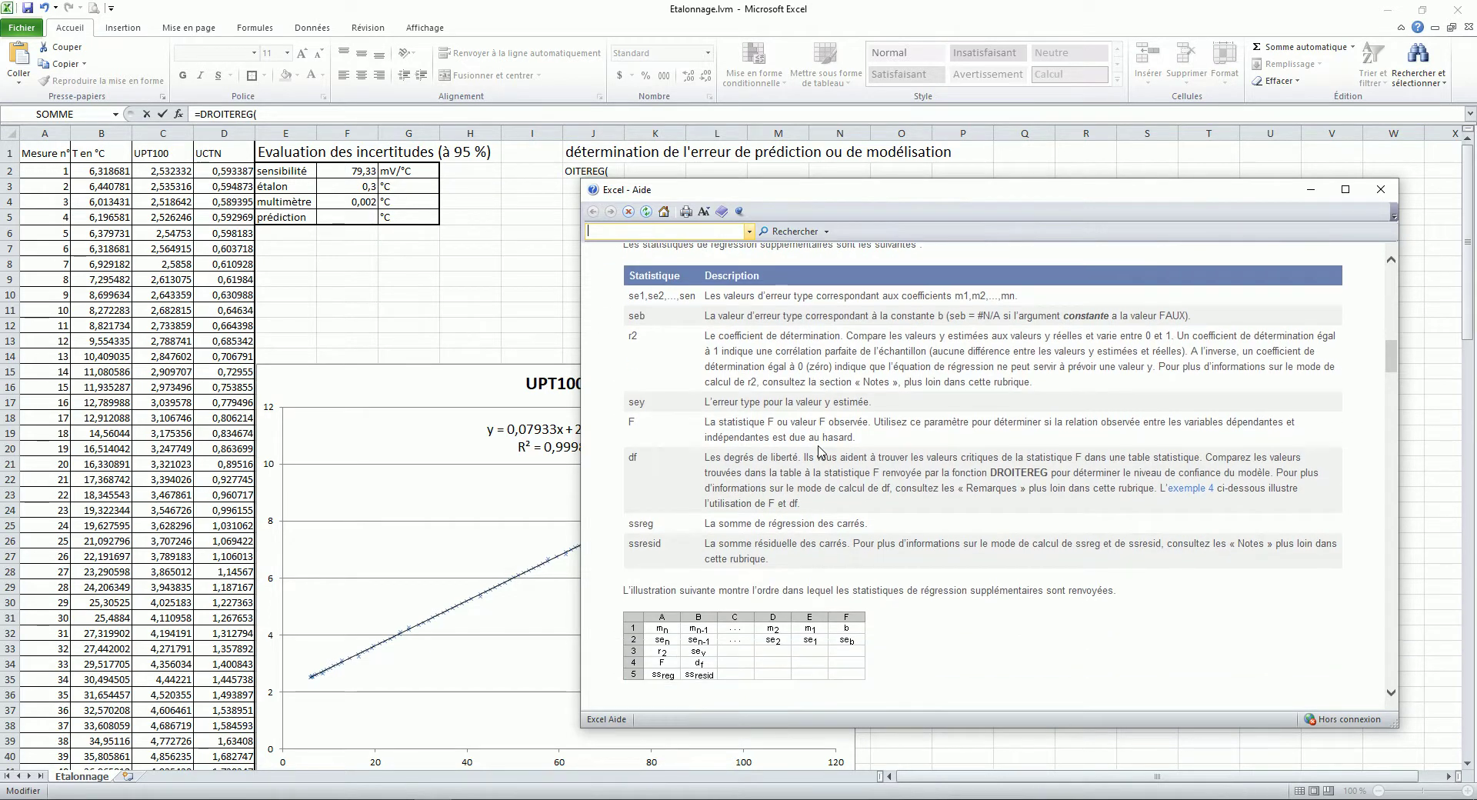
{"action": "left_click_drag", "start_coordinate": [890, 408], "coordinate": [639, 412]}
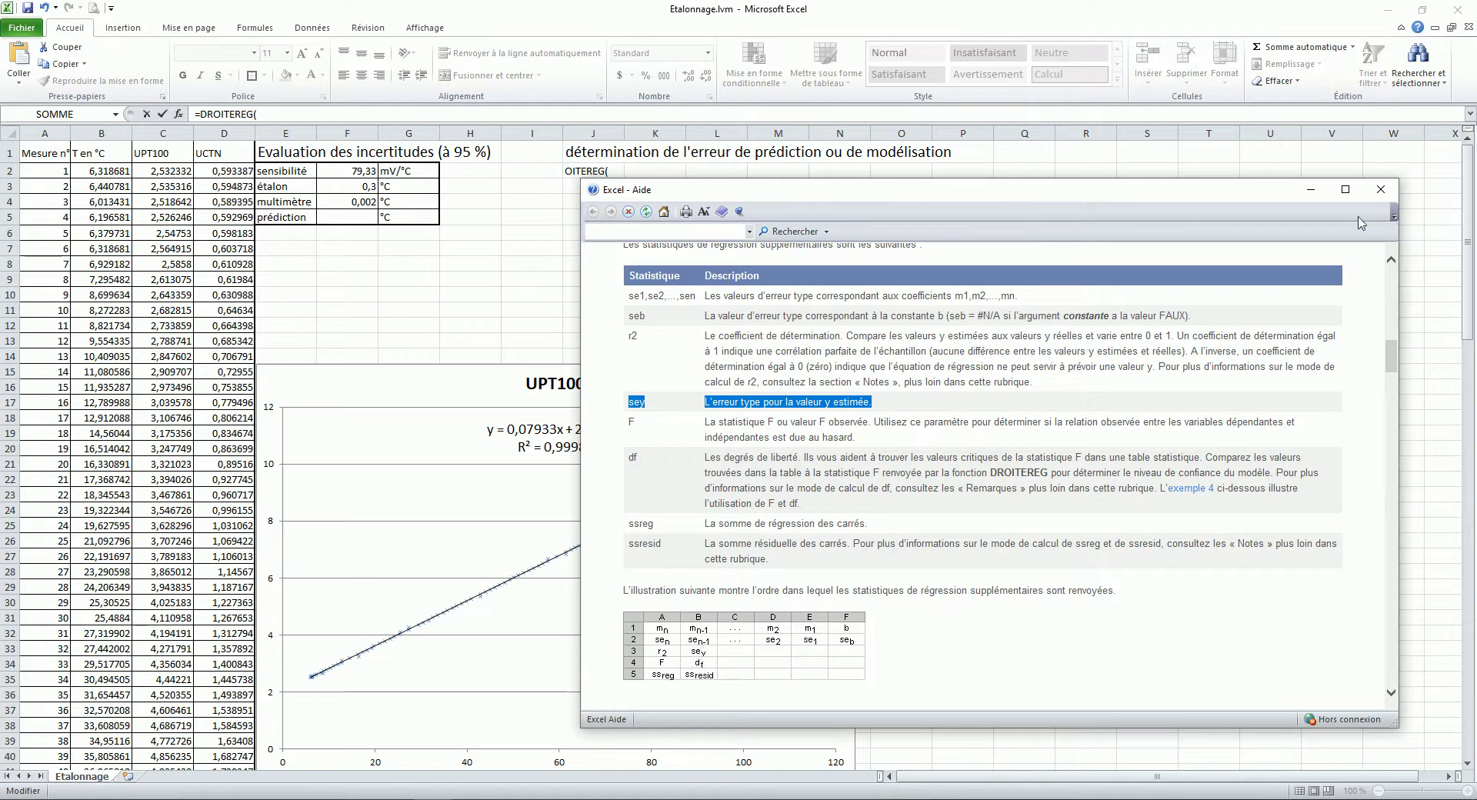
{"action": "left_click", "coordinate": [1381, 190]}
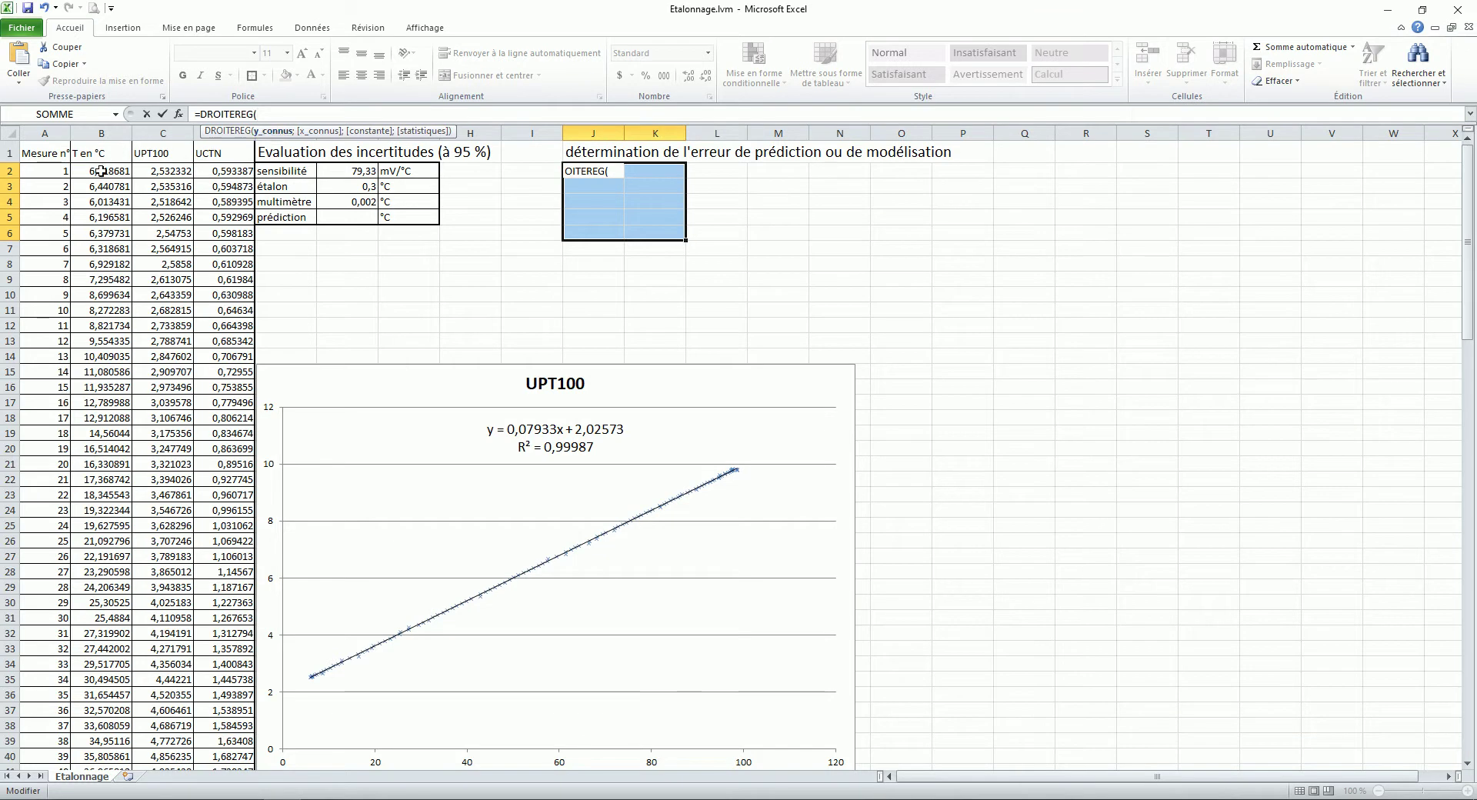
Set the DROITEREG known y values to temperatures B2:B125 and the known x values to UPT100 voltages C2:C125.
{"action": "left_click_drag", "start_coordinate": [98, 176], "coordinate": [100, 187]}
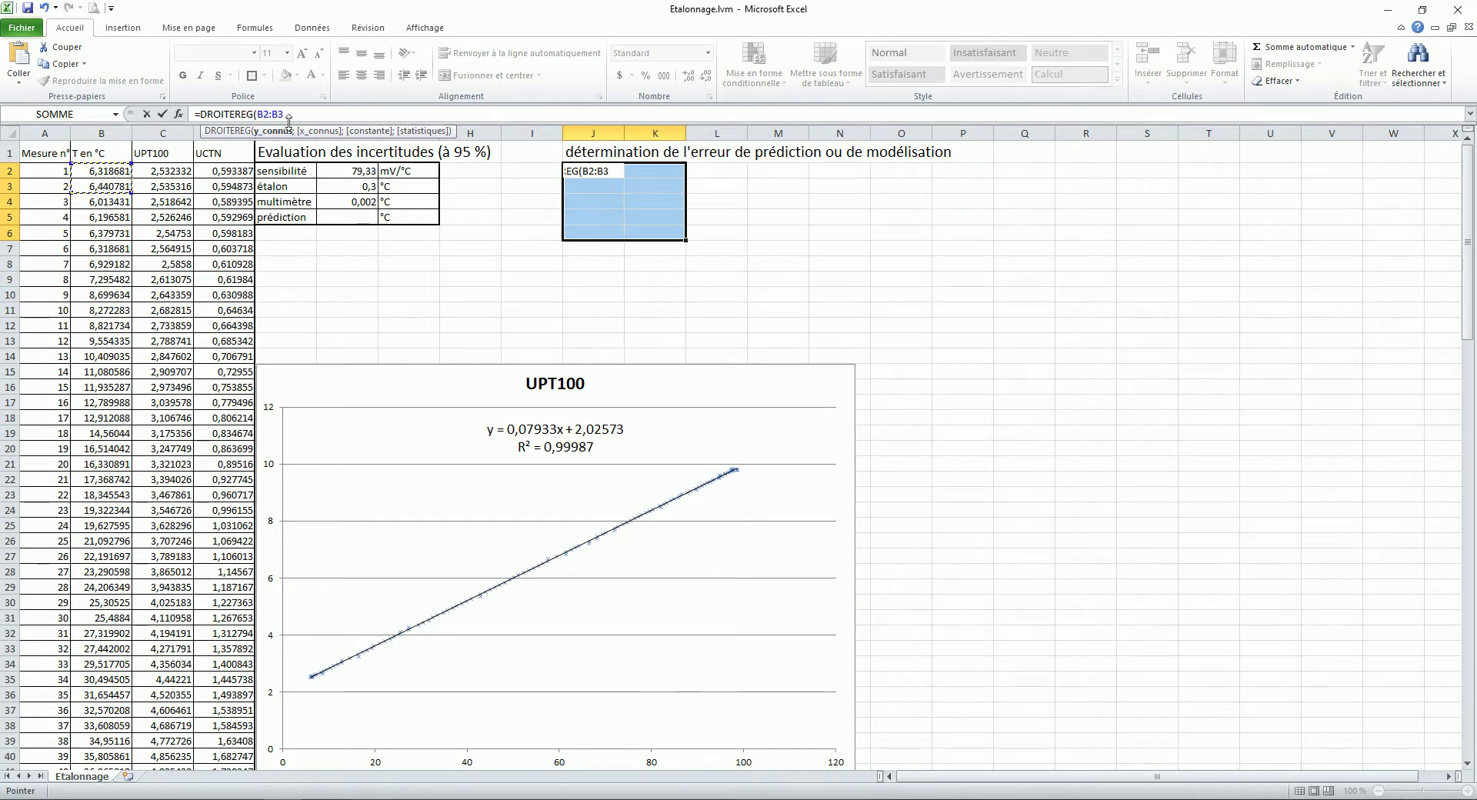
{"action": "key", "text": "BackSpace"}
{"action": "type", "text": "125;"}
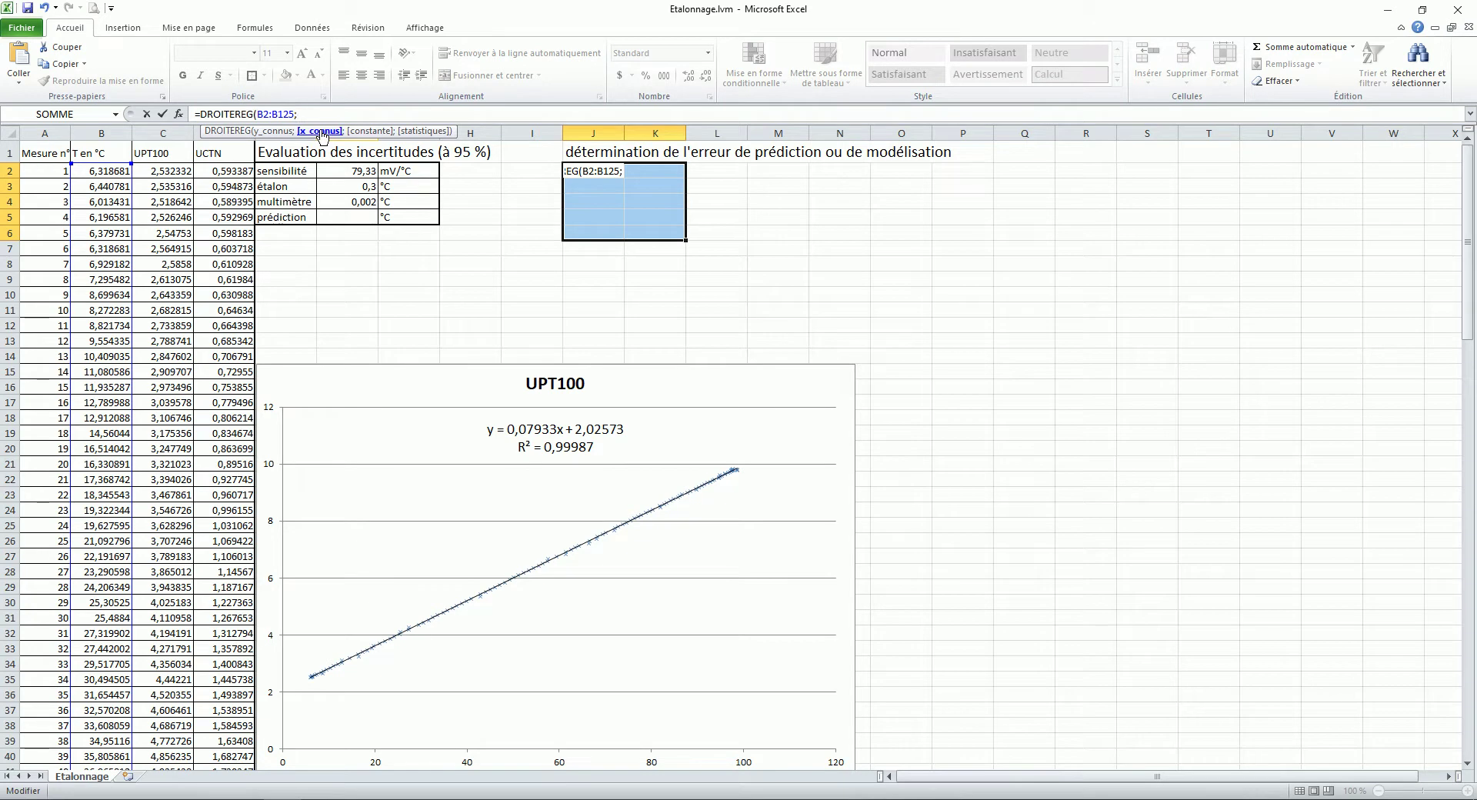
{"action": "left_click_drag", "start_coordinate": [166, 172], "coordinate": [167, 195]}
{"action": "key", "text": "BackSpace"}
{"action": "type", "text": "125"}
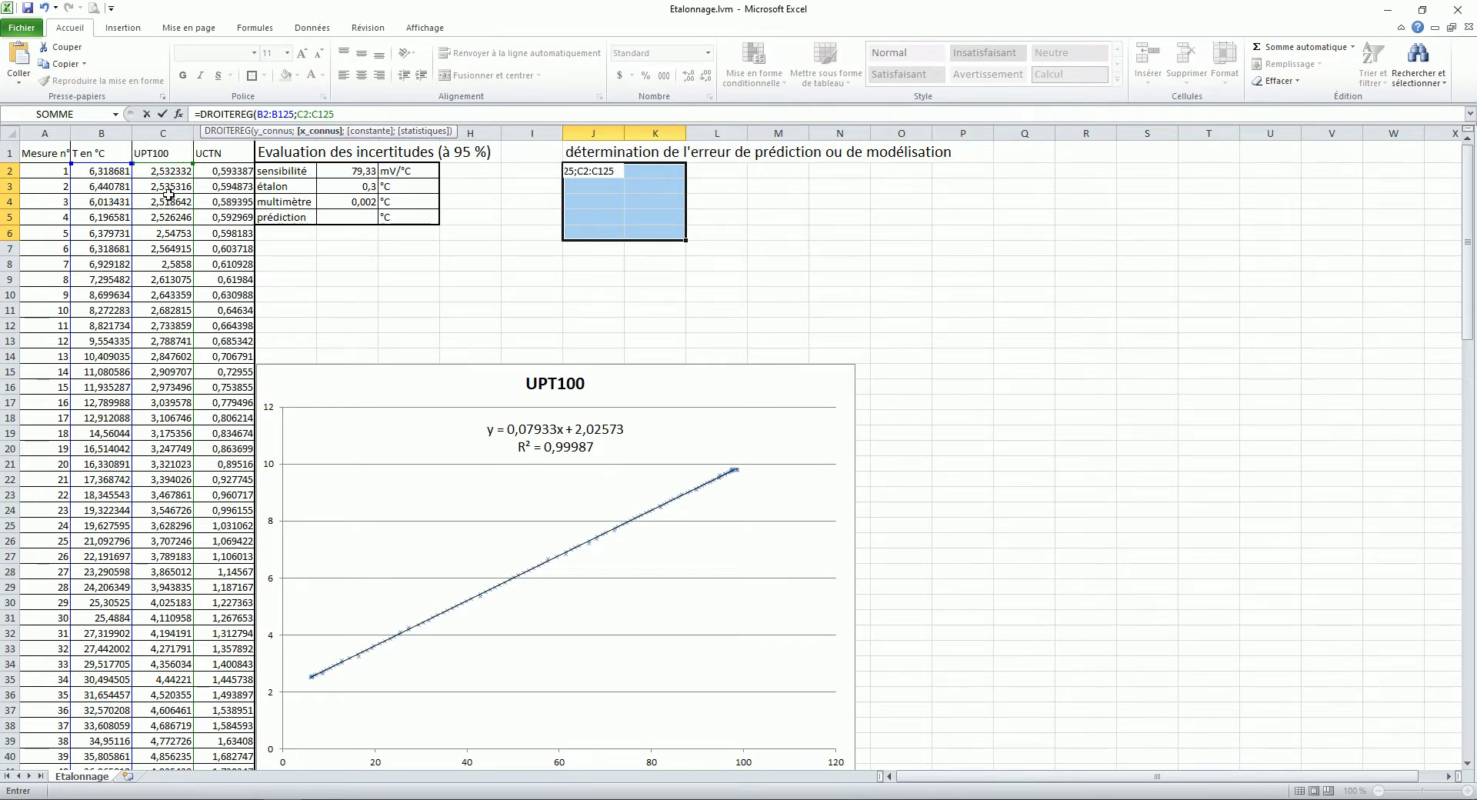
Set the DROITEREG constant and statistics arguments both to VRAI and enter it as an array formula over J2:K6.
{"action": "type", "text": ";vrai"}
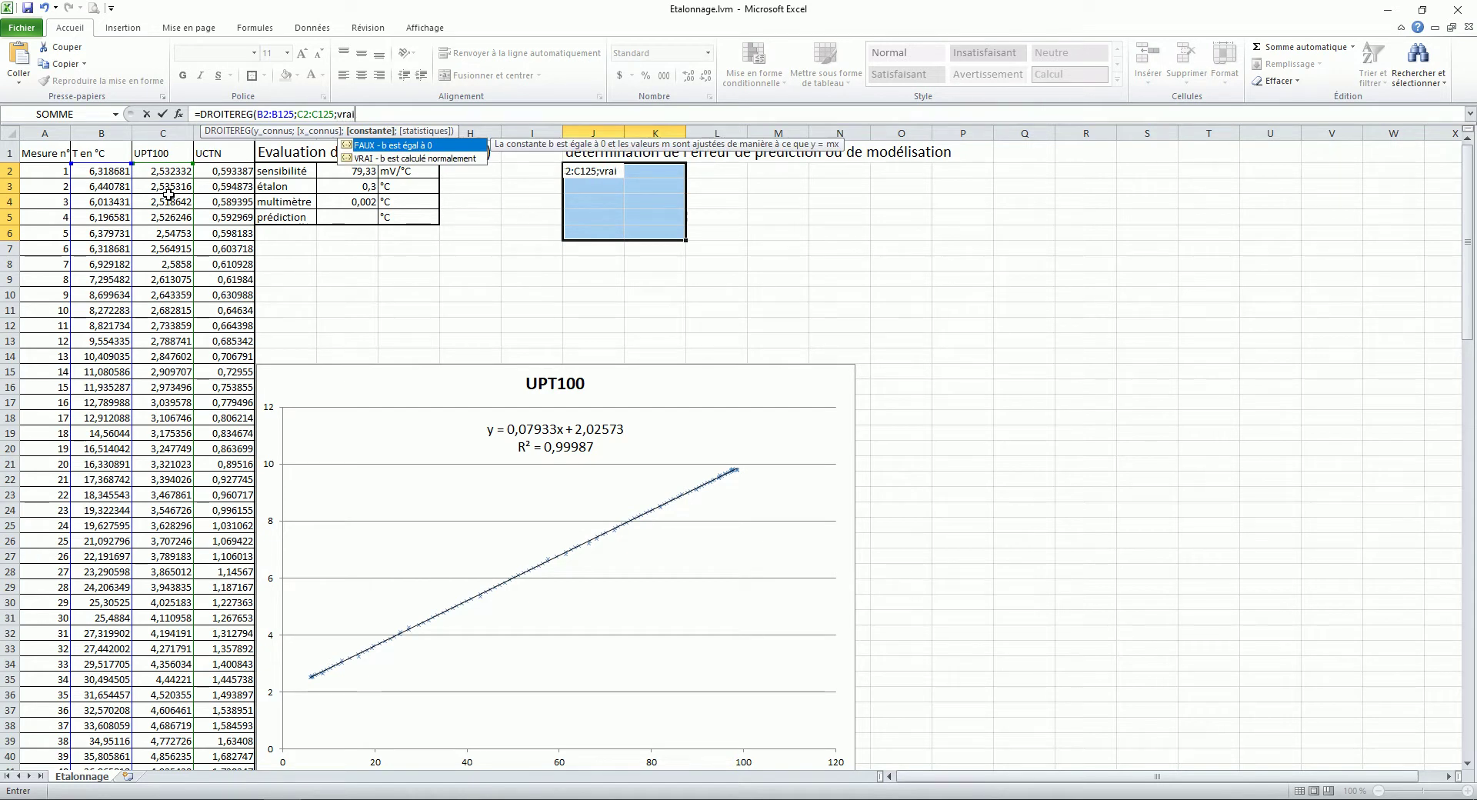
{"action": "type", "text": ";vrai"}
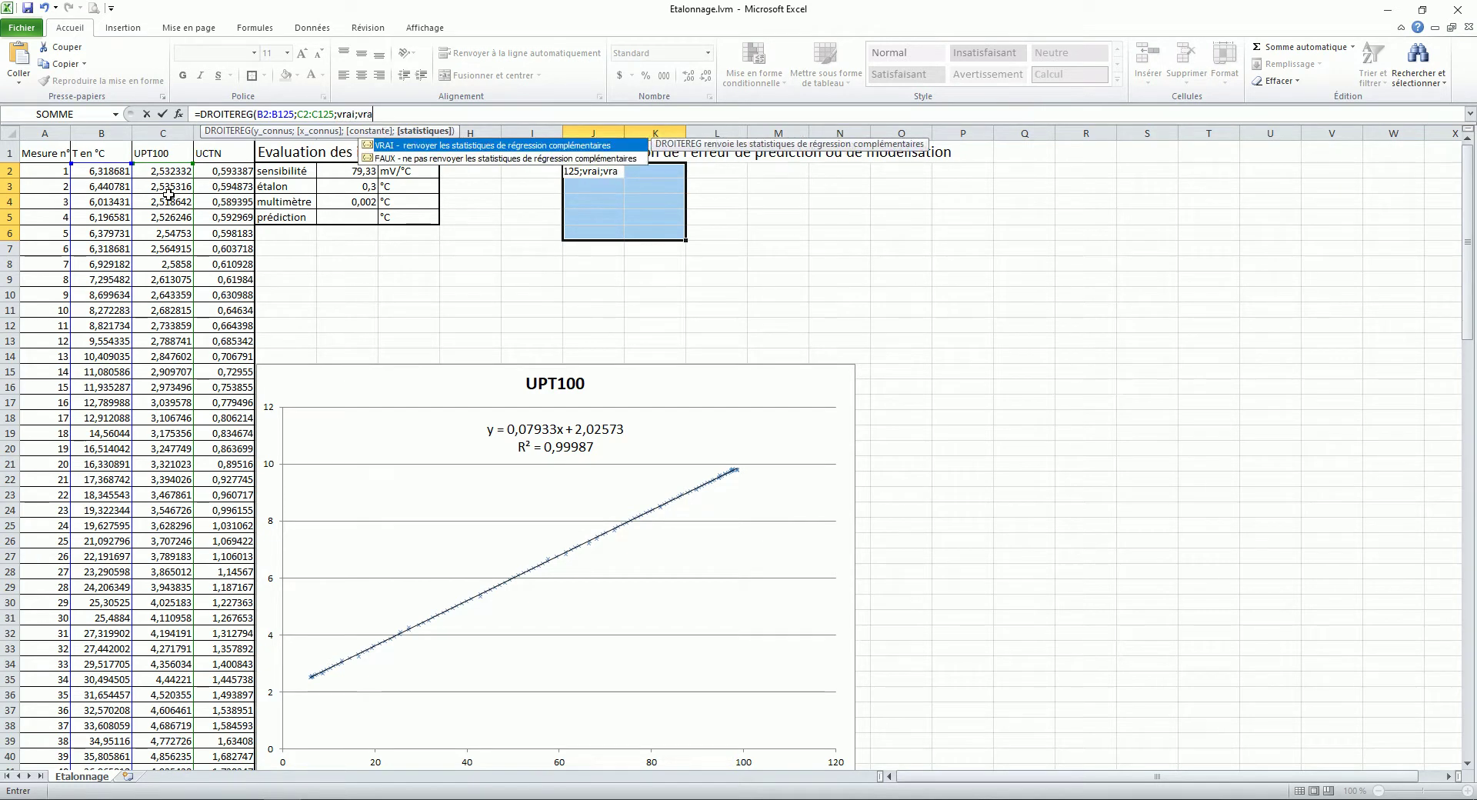
{"action": "type", "text": ")"}
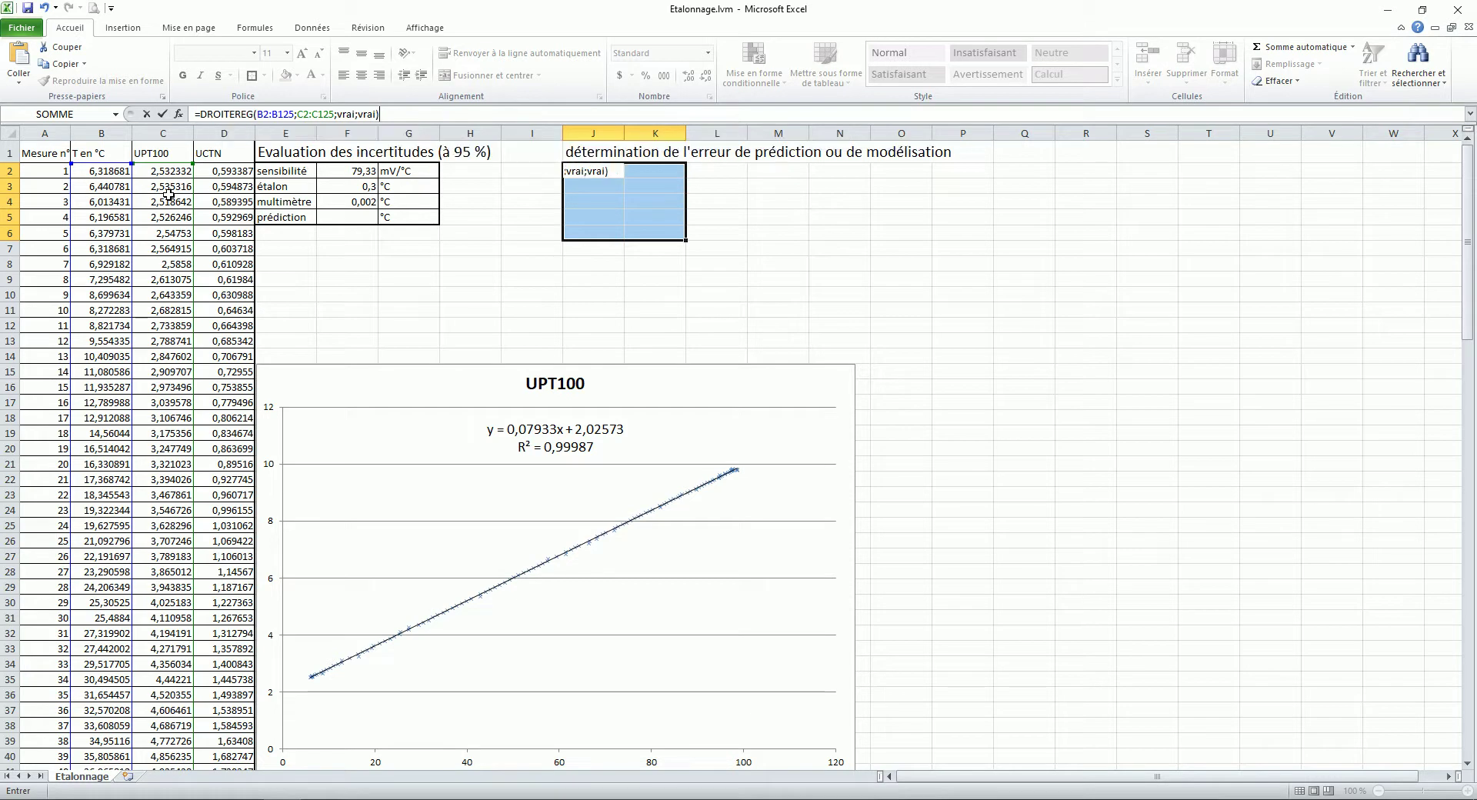
{"action": "key", "text": "ctrl+shift+Return"}
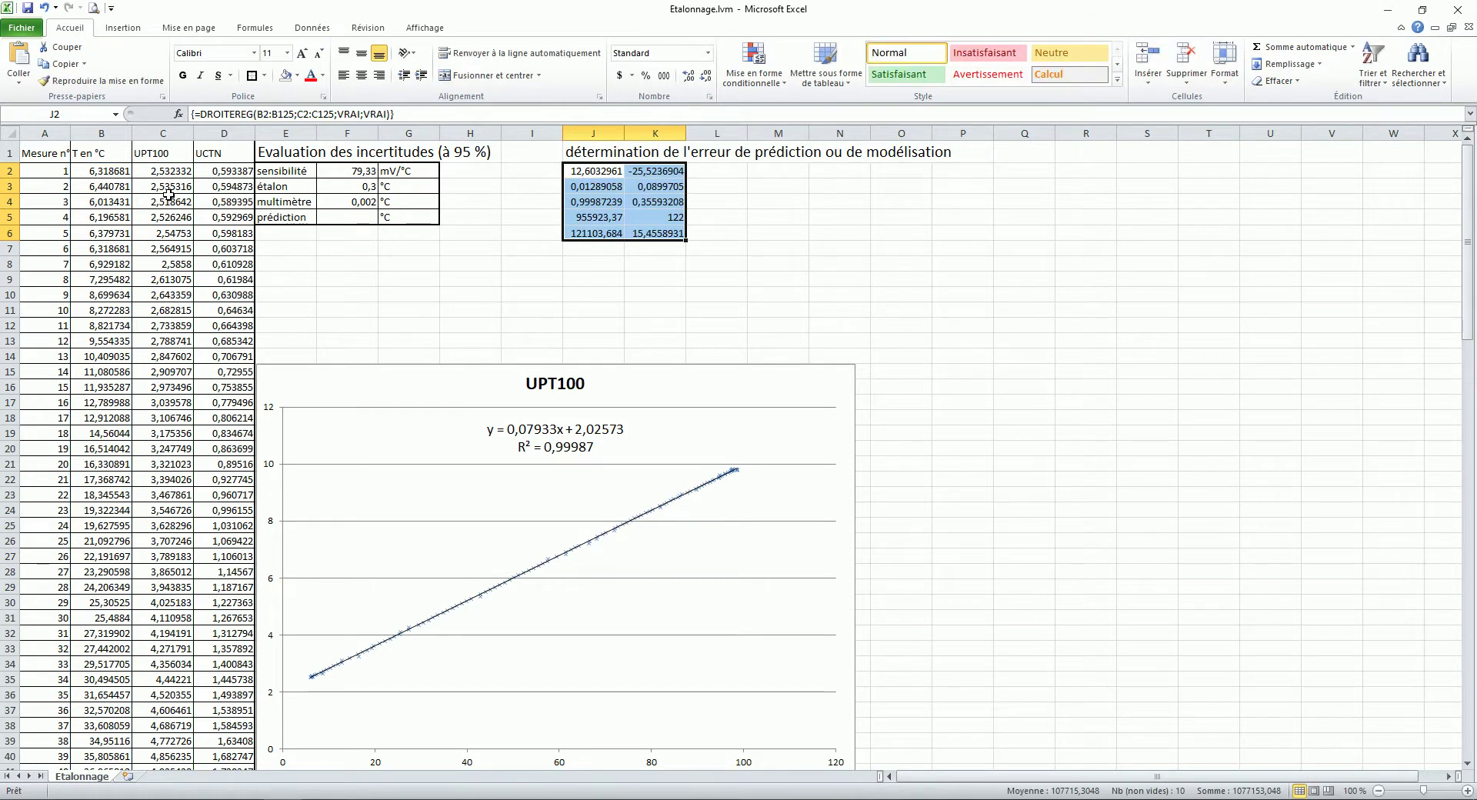
Fill the standard error cell K4 with yellow and label it "Sey (type)" in L4.
{"action": "left_click", "coordinate": [633, 202]}
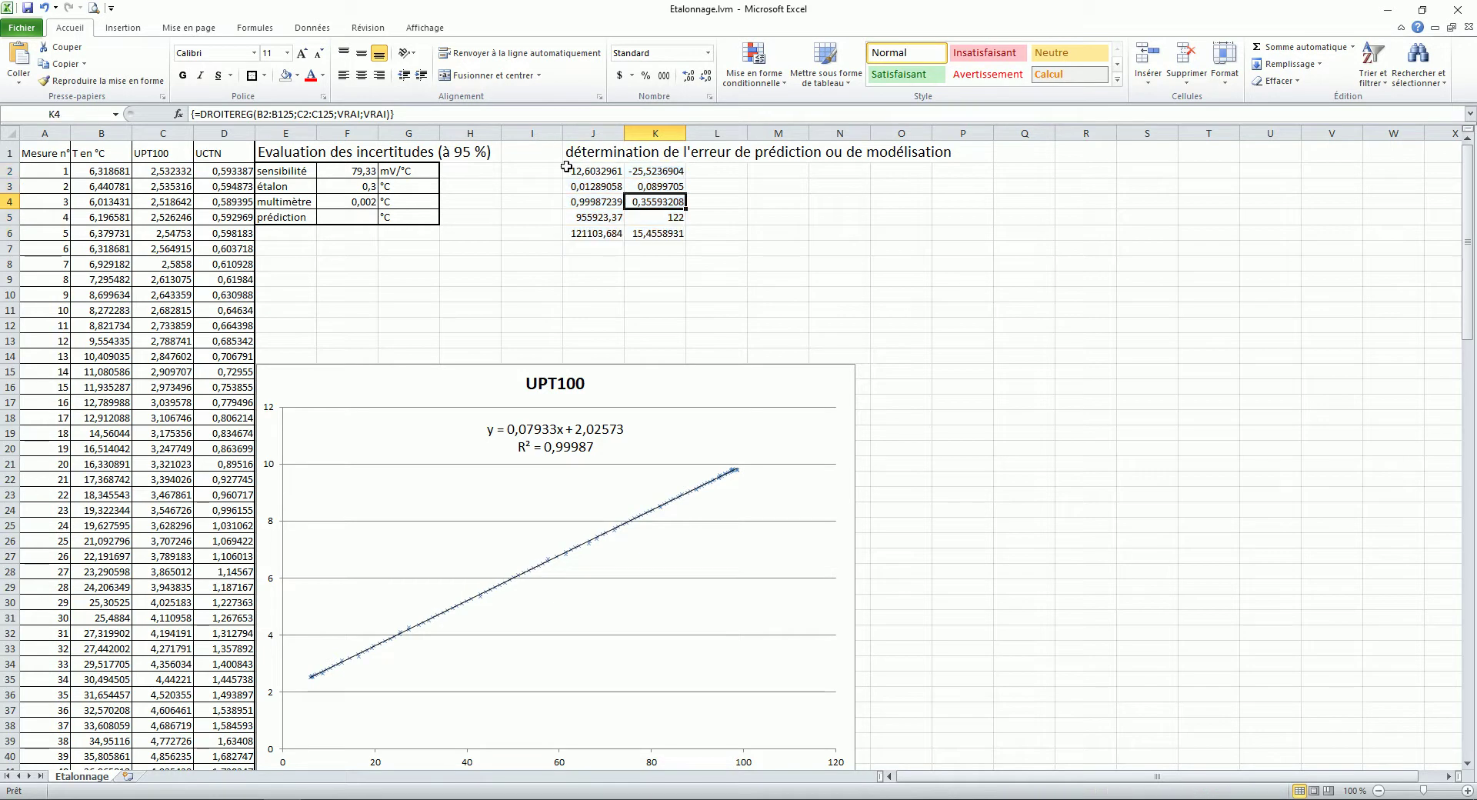
{"action": "left_click", "coordinate": [297, 76]}
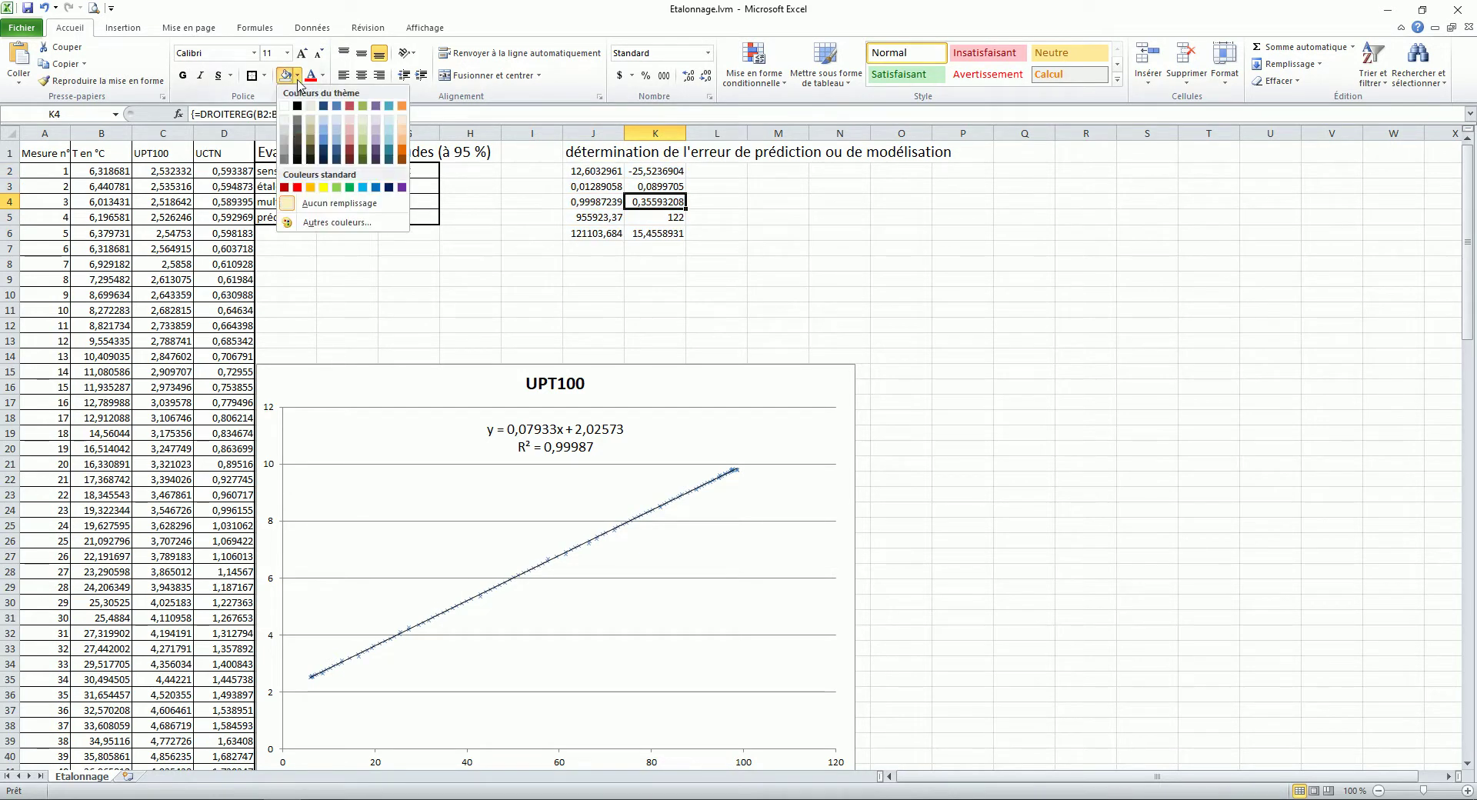
{"action": "left_click", "coordinate": [324, 188]}
{"action": "left_click", "coordinate": [706, 203]}
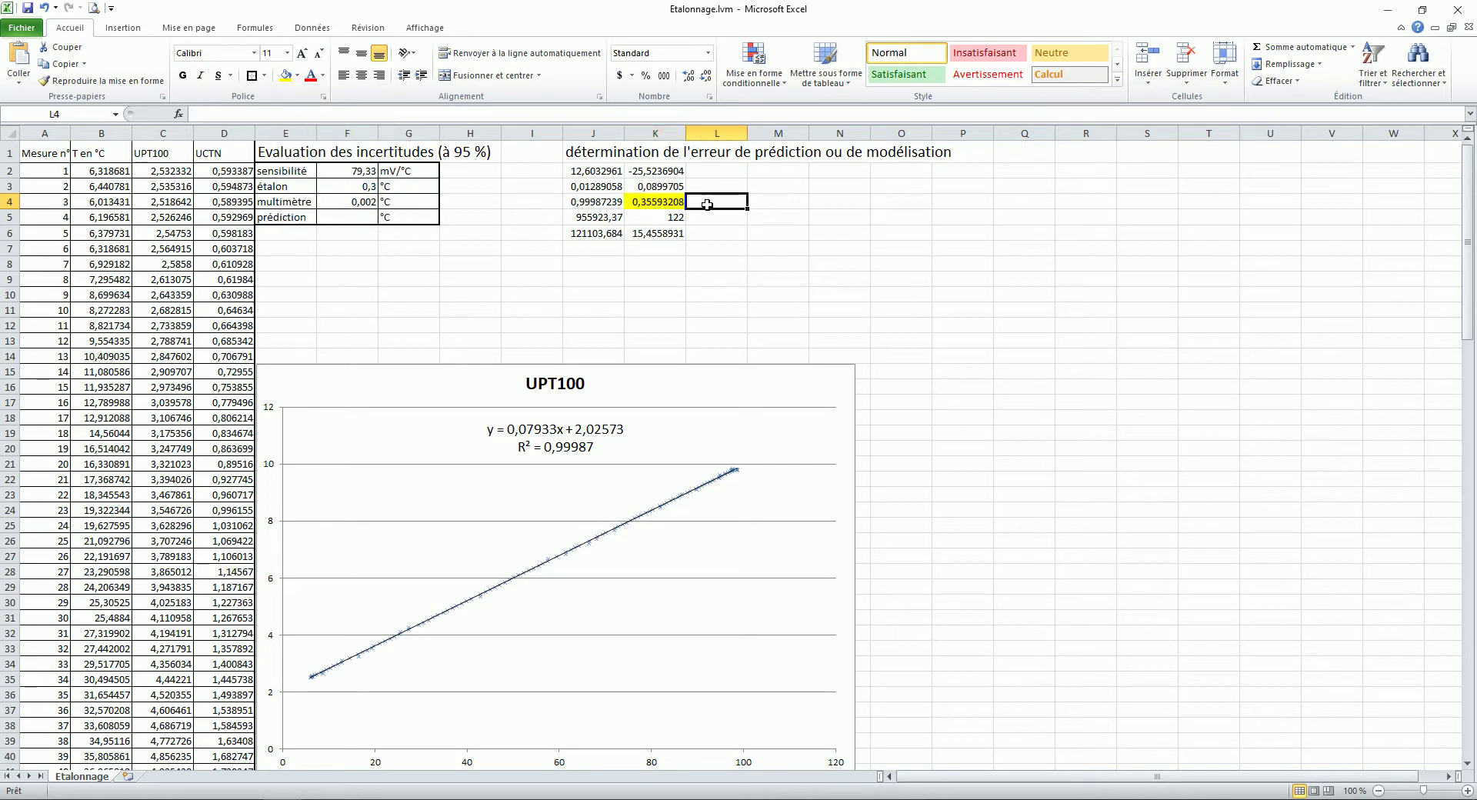
{"action": "type", "text": "Se"}
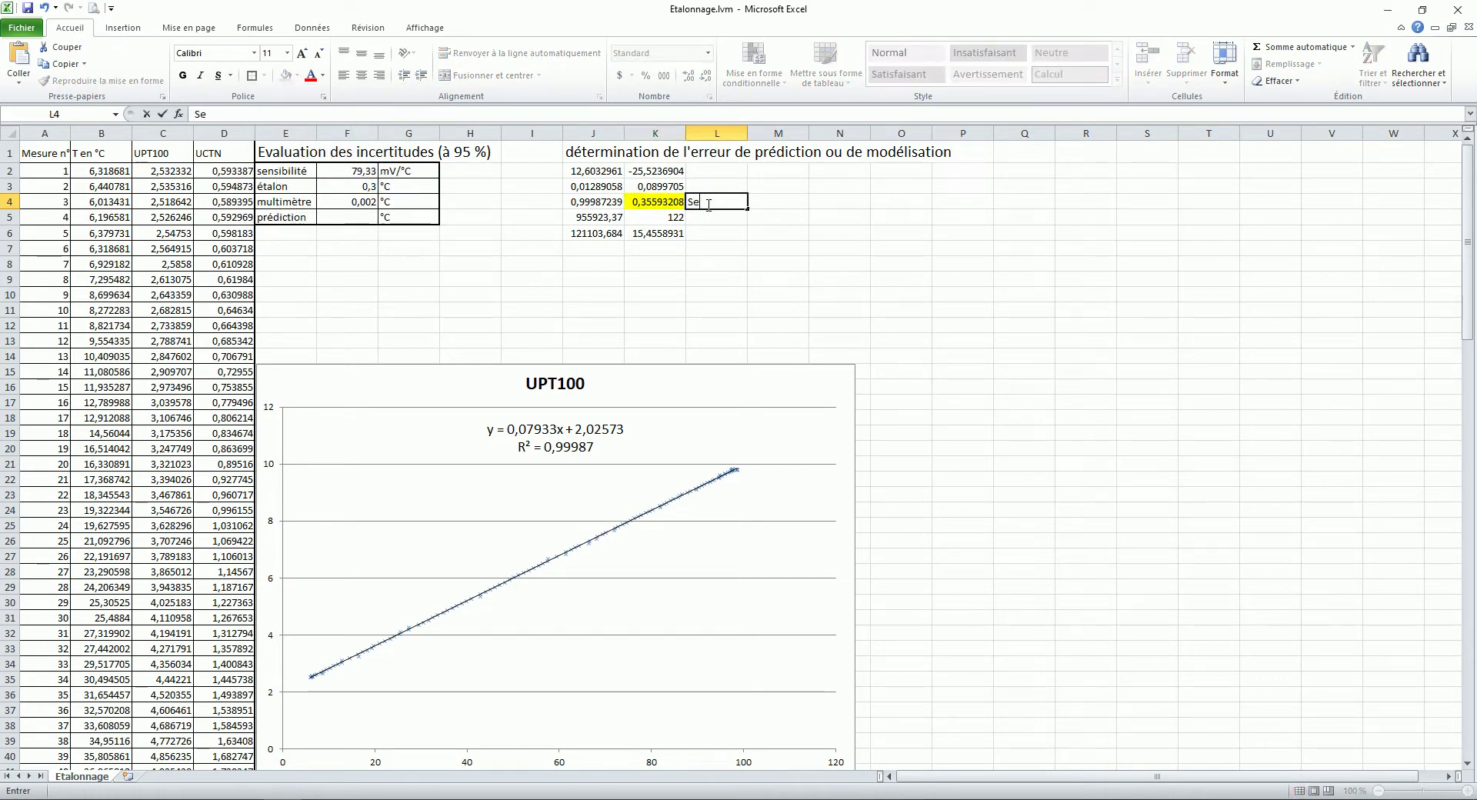
{"action": "type", "text": "y (type)"}
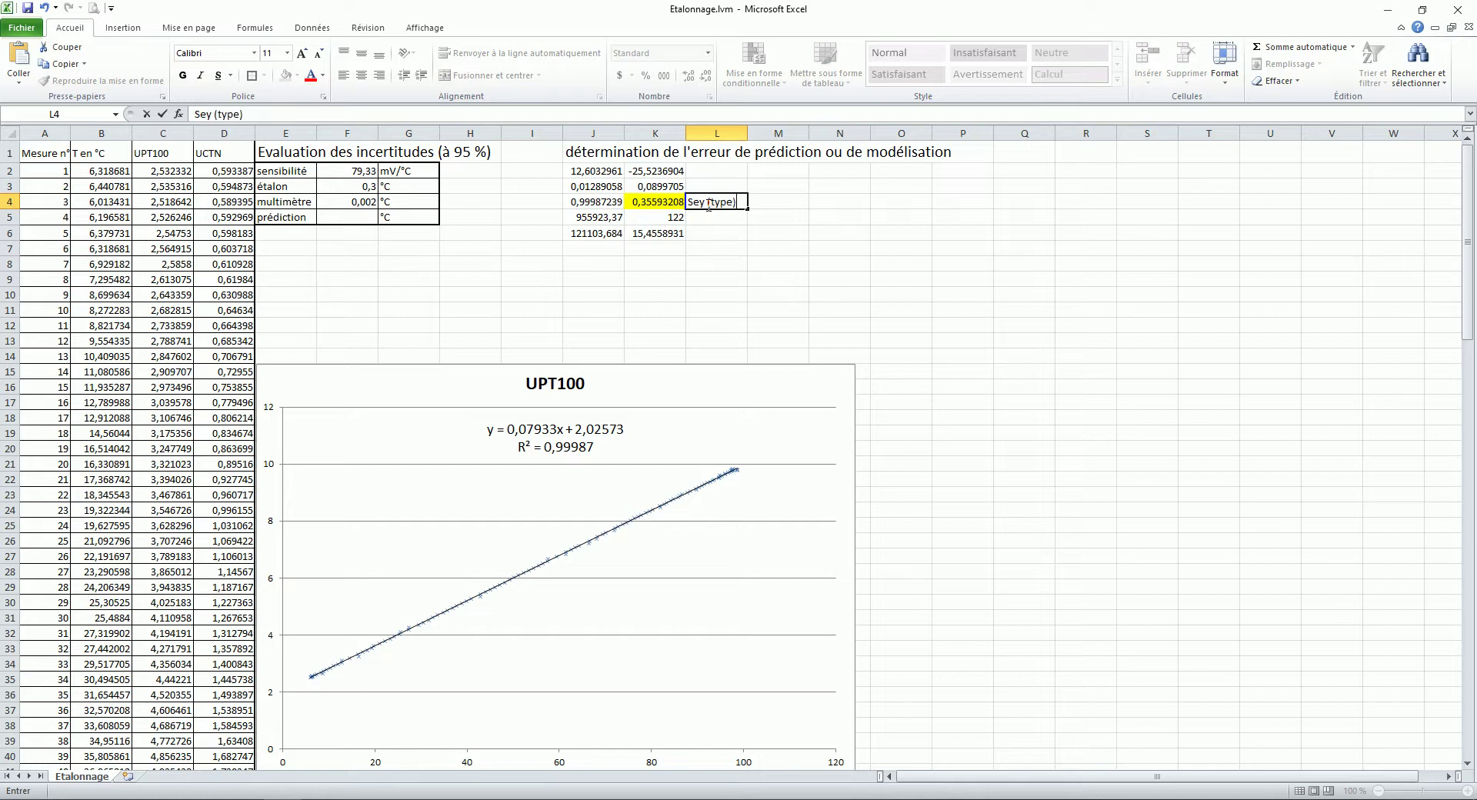
Enter the prédiction uncertainty in F5 as =2*0,36.
{"action": "left_click", "coordinate": [350, 216]}
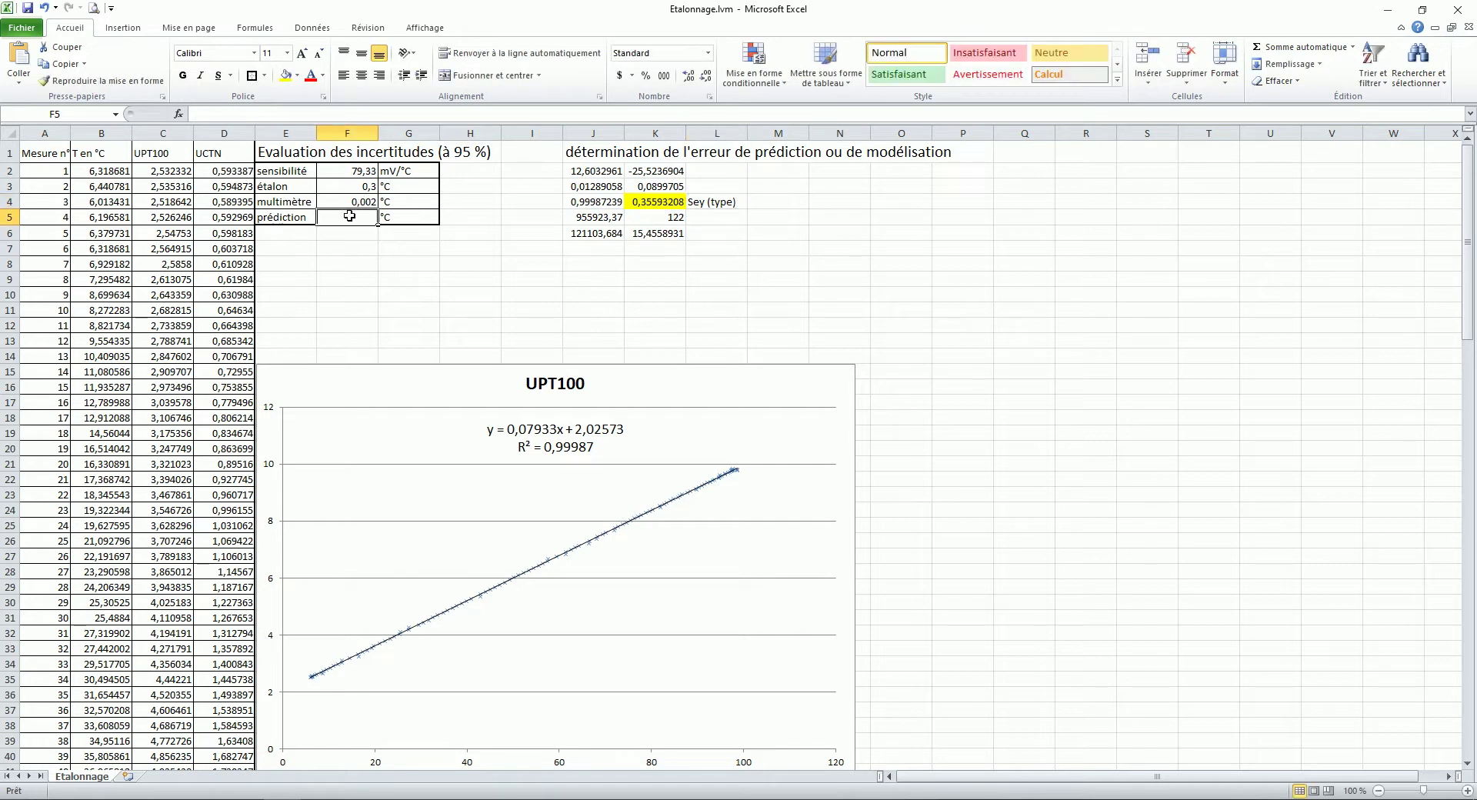
{"action": "type", "text": "=2*0"}
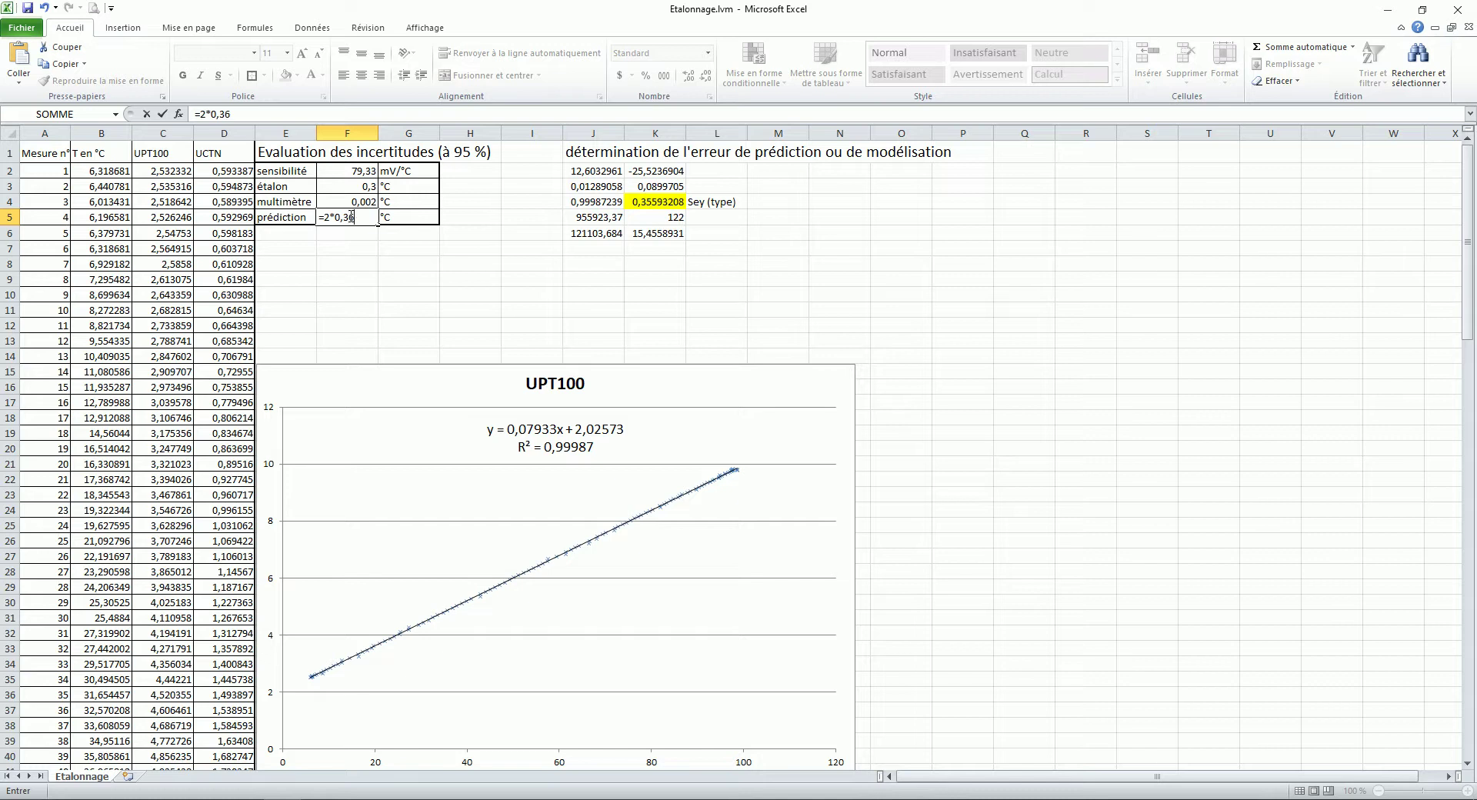
{"action": "type", "text": ",36"}
{"action": "key", "text": "Return"}
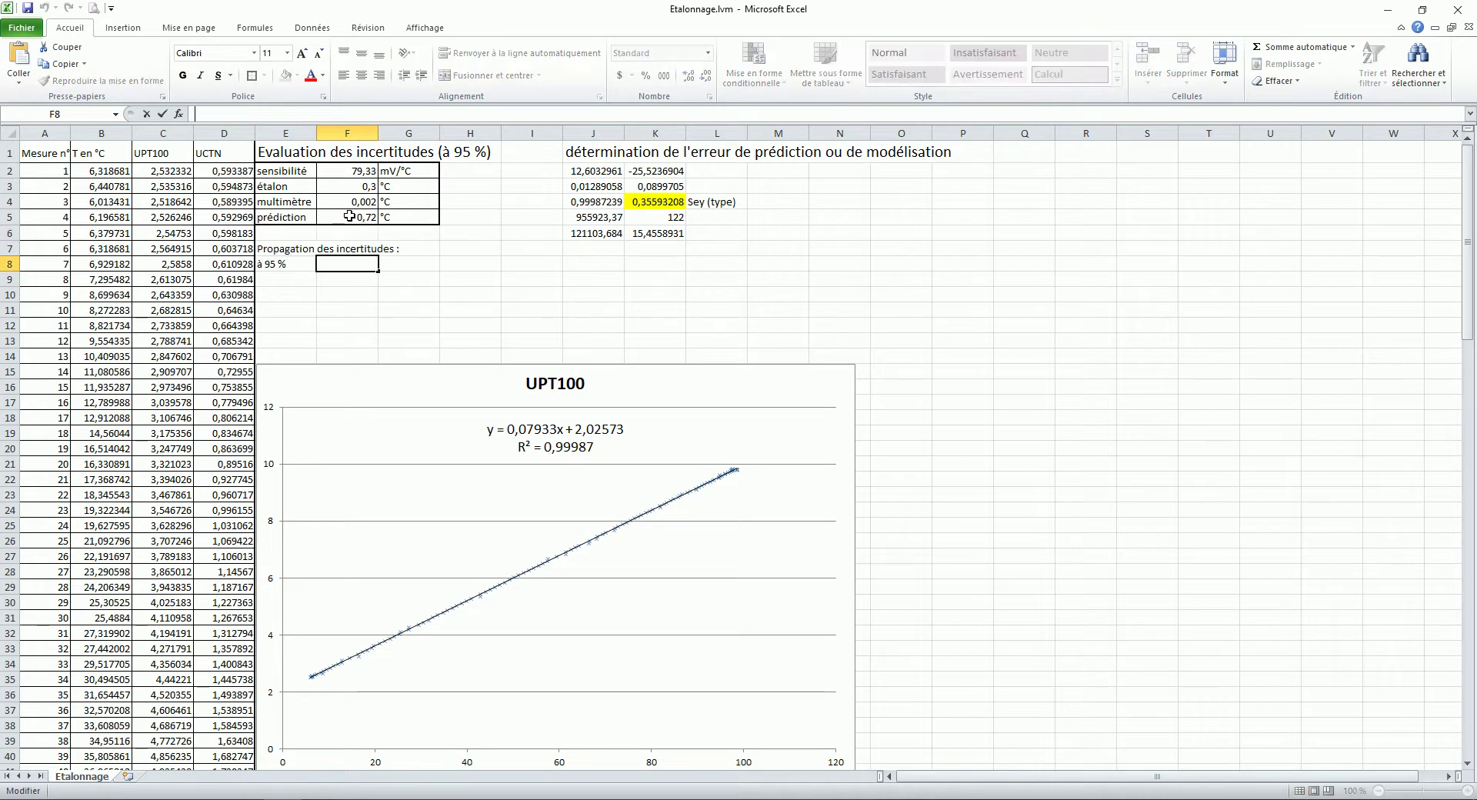
Calculate the propagated 95 % uncertainty in F8 with =RACINE(F3^2+F4^2+F5^2).
{"action": "type", "text": "="}
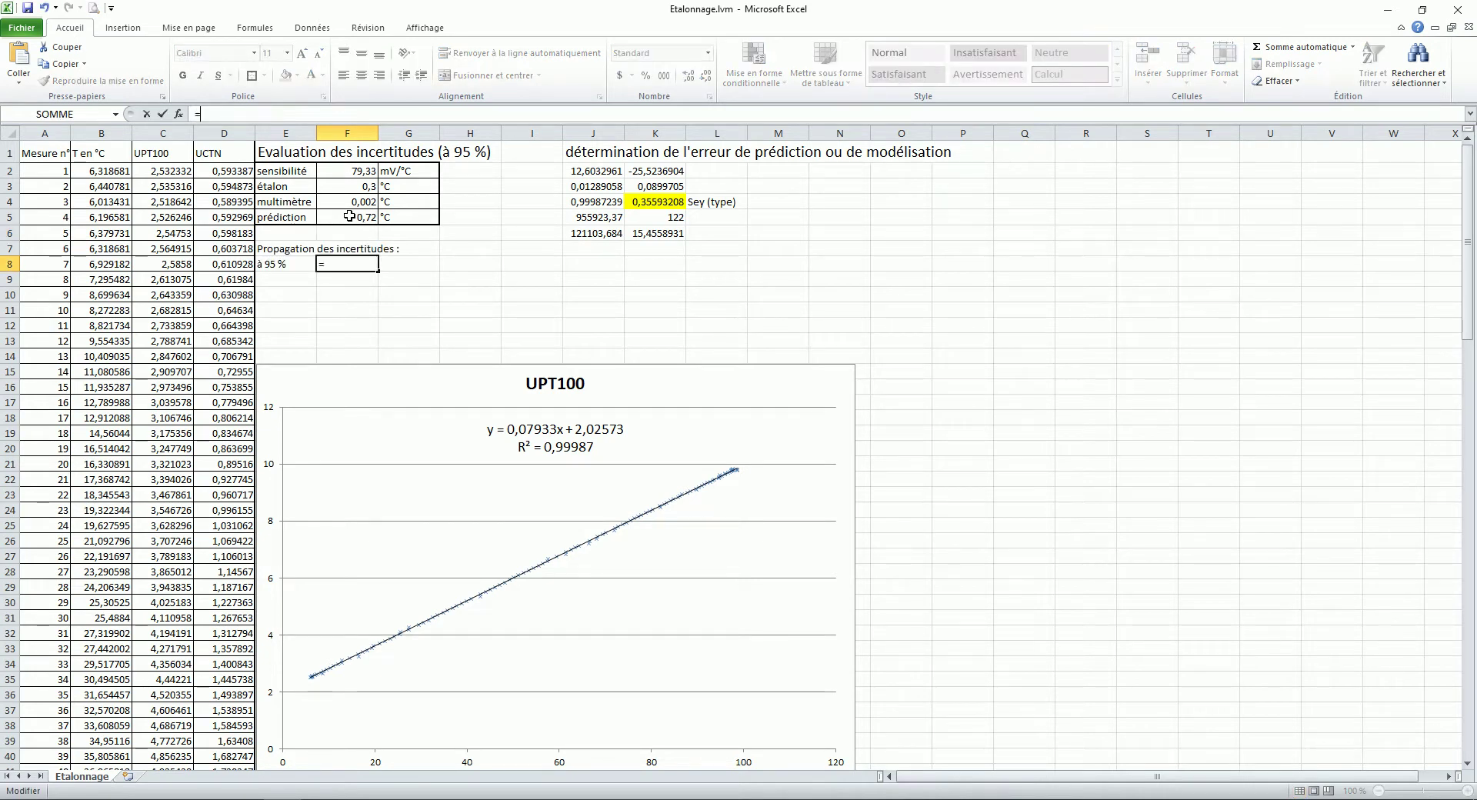
{"action": "type", "text": "racine"}
{"action": "type", "text": "("}
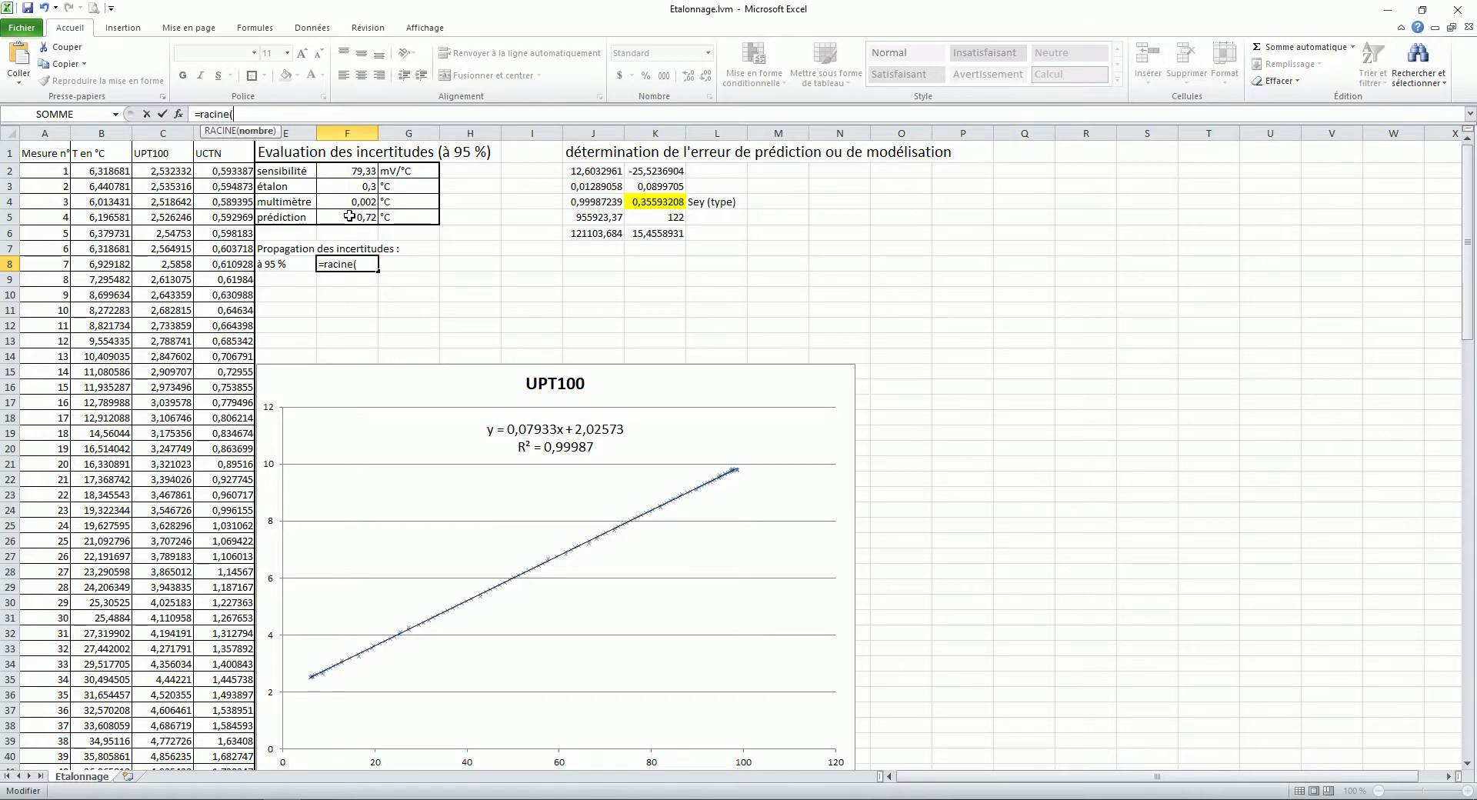
{"action": "left_click", "coordinate": [362, 189]}
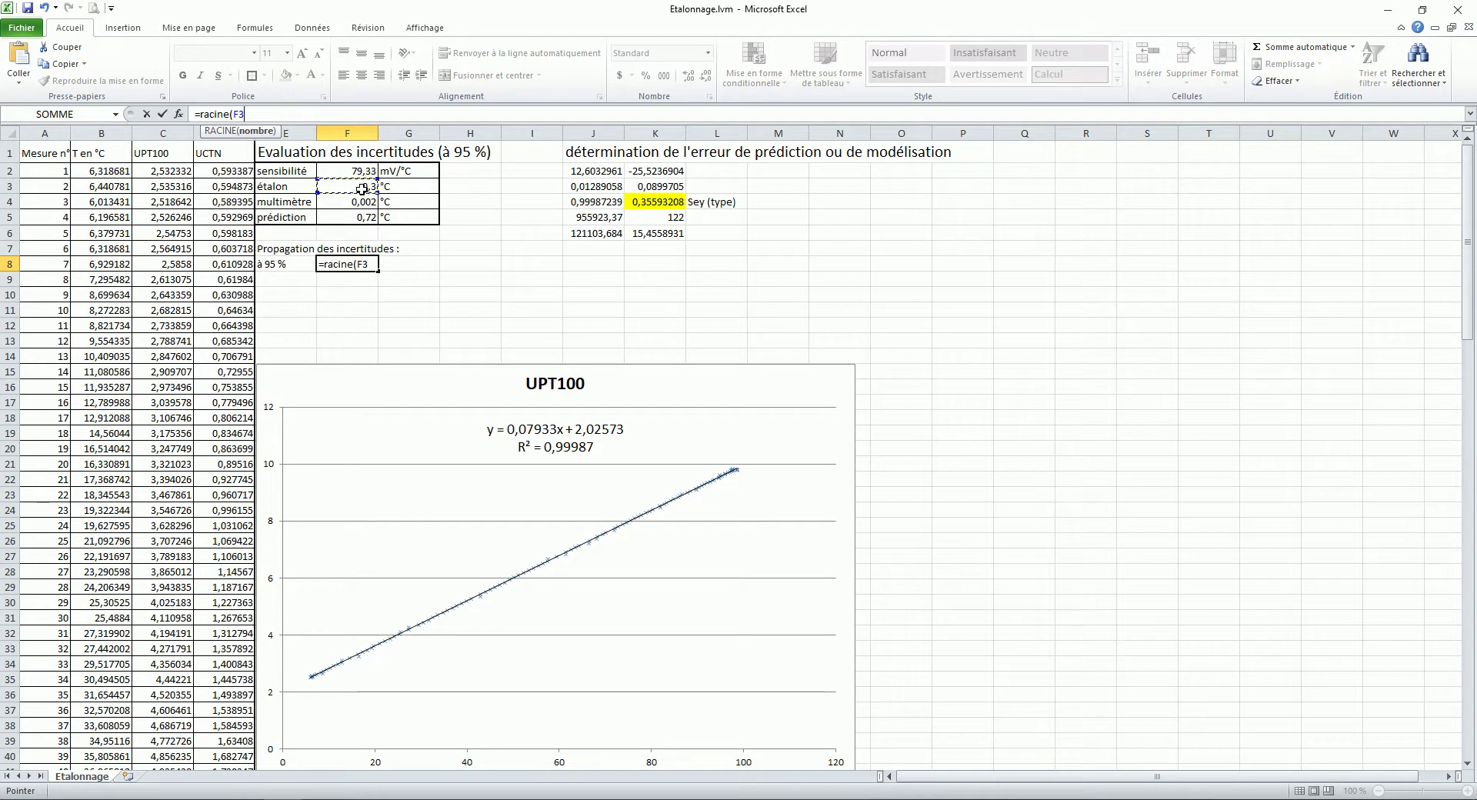
{"action": "type", "text": "^2+"}
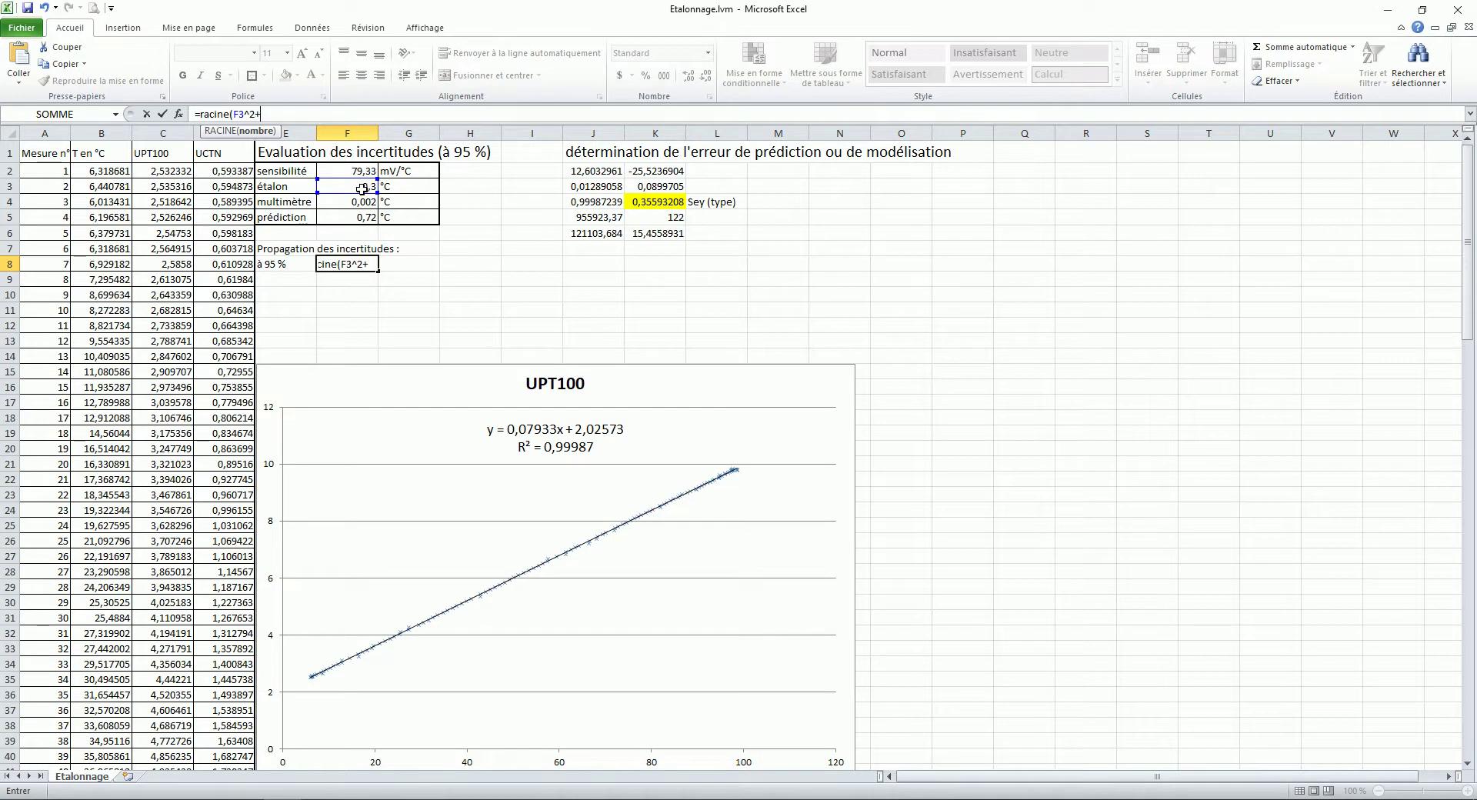
{"action": "left_click", "coordinate": [362, 203]}
{"action": "type", "text": "^2+F4^2+"}
{"action": "left_click", "coordinate": [361, 221]}
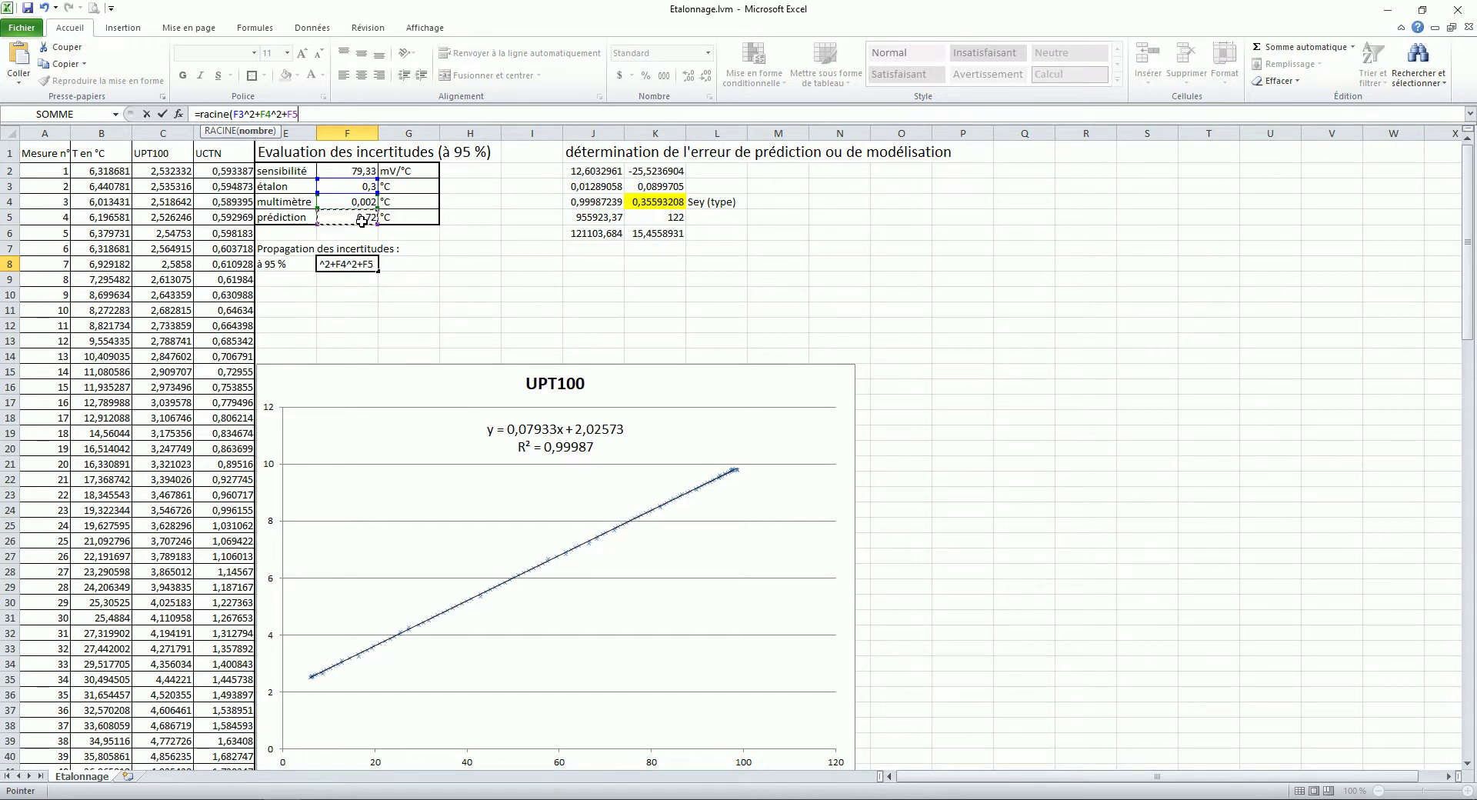
{"action": "type", "text": "^2+F4^2"}
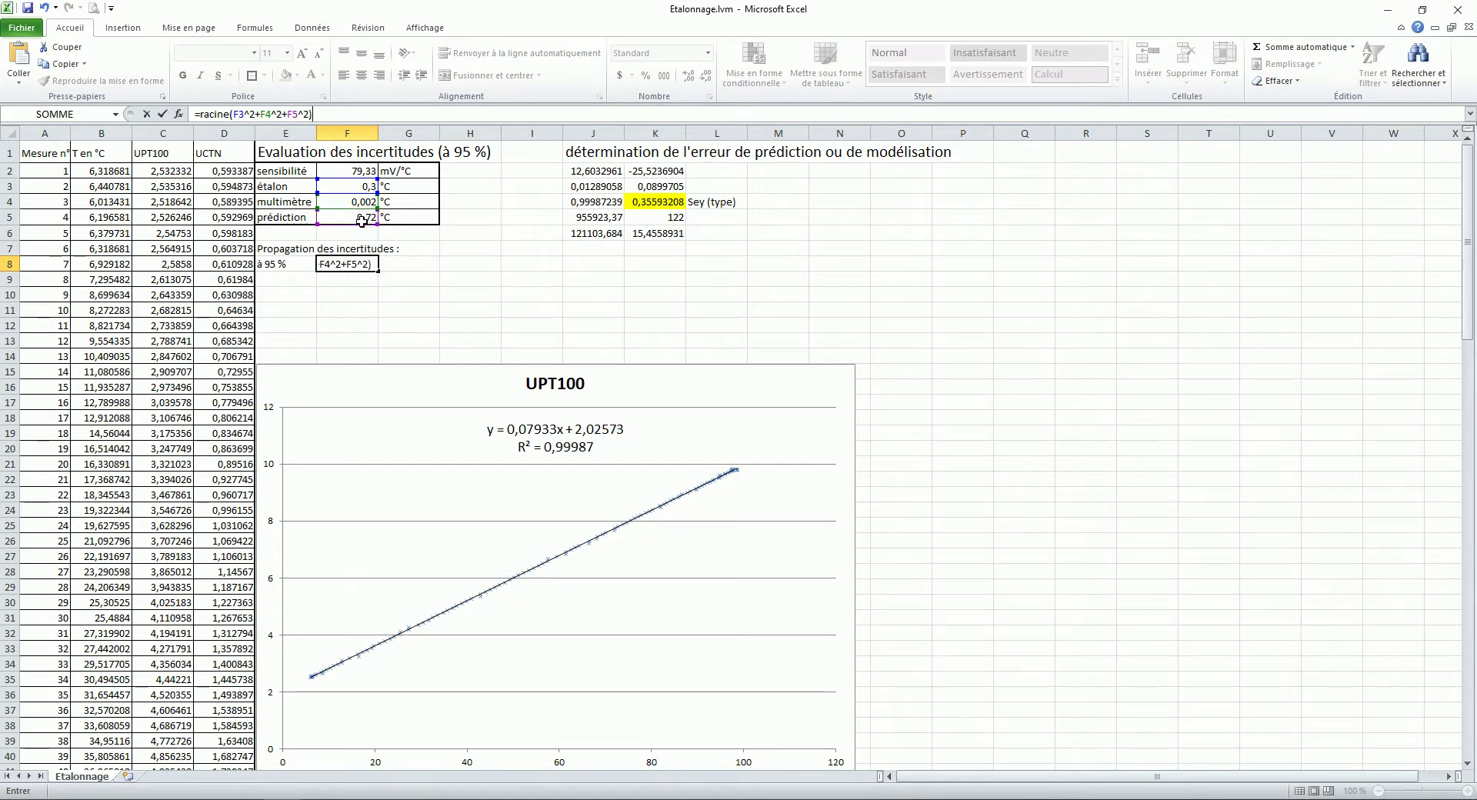
{"action": "key", "text": "Return"}
Reduce the displayed precision of the propagated uncertainty in F8 to two decimal places.
{"action": "left_click", "coordinate": [341, 263]}
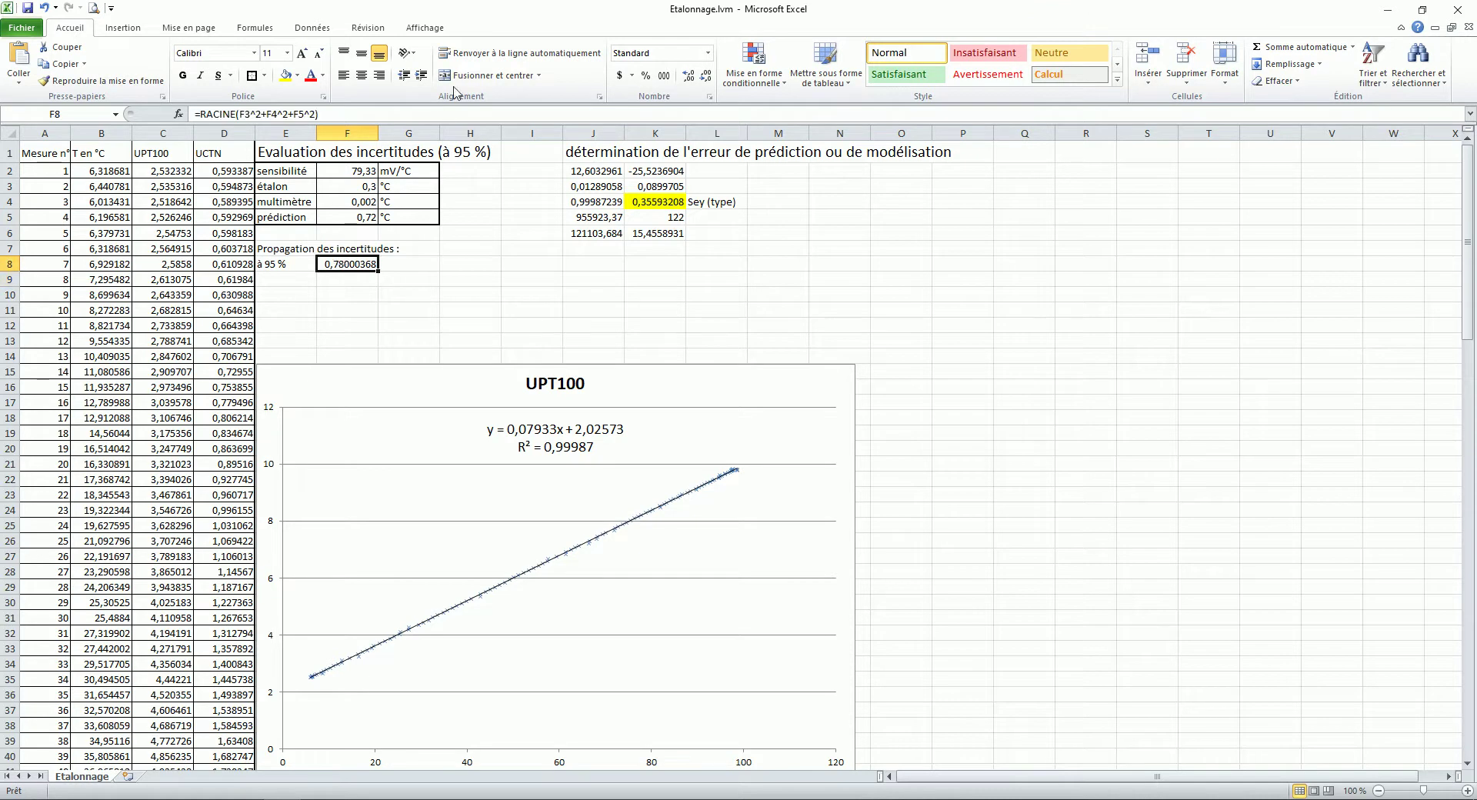
{"action": "left_click", "coordinate": [706, 76]}
{"action": "left_click", "coordinate": [705, 76]}
{"action": "left_click", "coordinate": [706, 77]}
{"action": "left_click", "coordinate": [706, 77]}
{"action": "left_click", "coordinate": [705, 76]}
{"action": "left_click", "coordinate": [705, 77]}
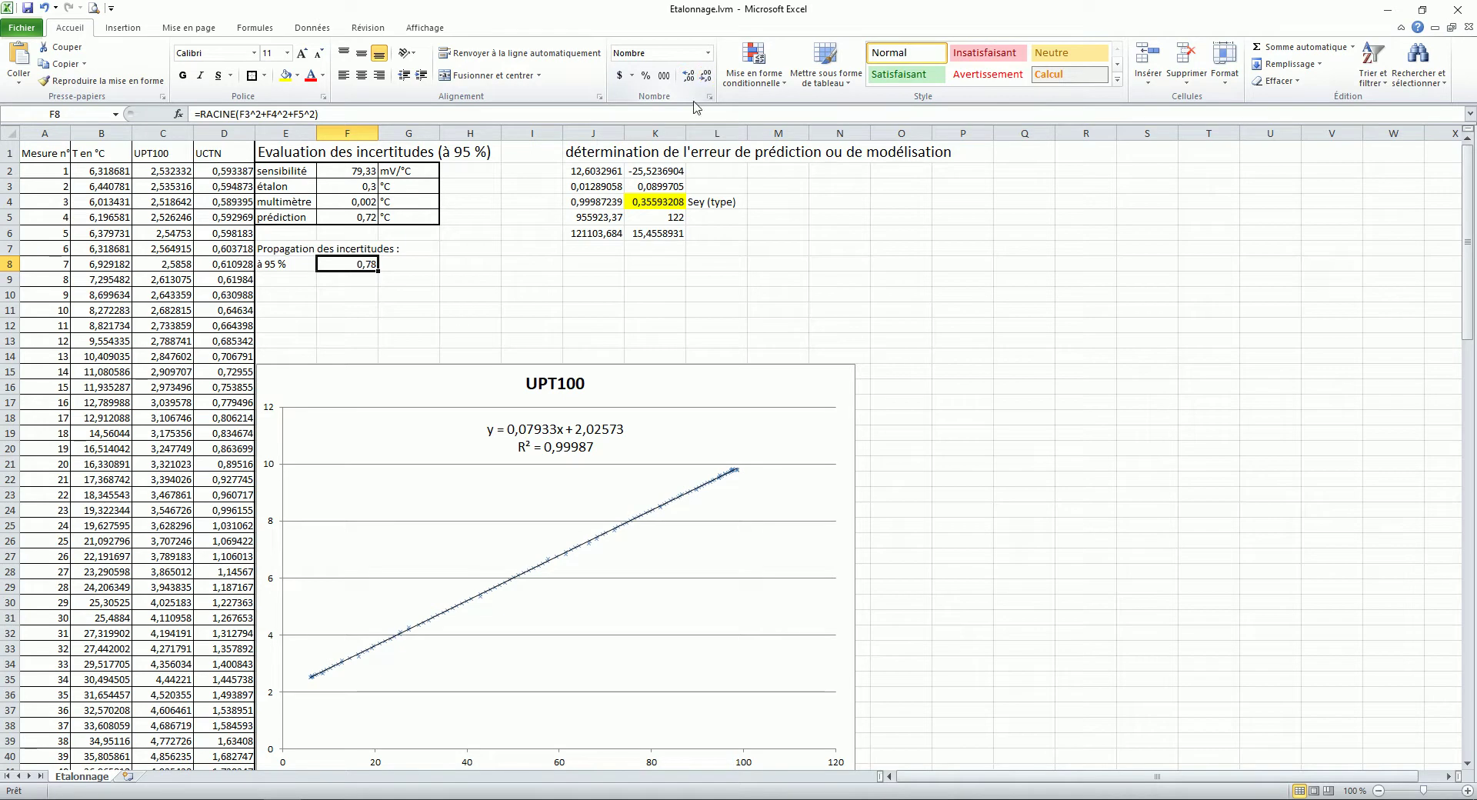
Add the unit °C in G8 beside the propagated uncertainty.
{"action": "left_click", "coordinate": [417, 262]}
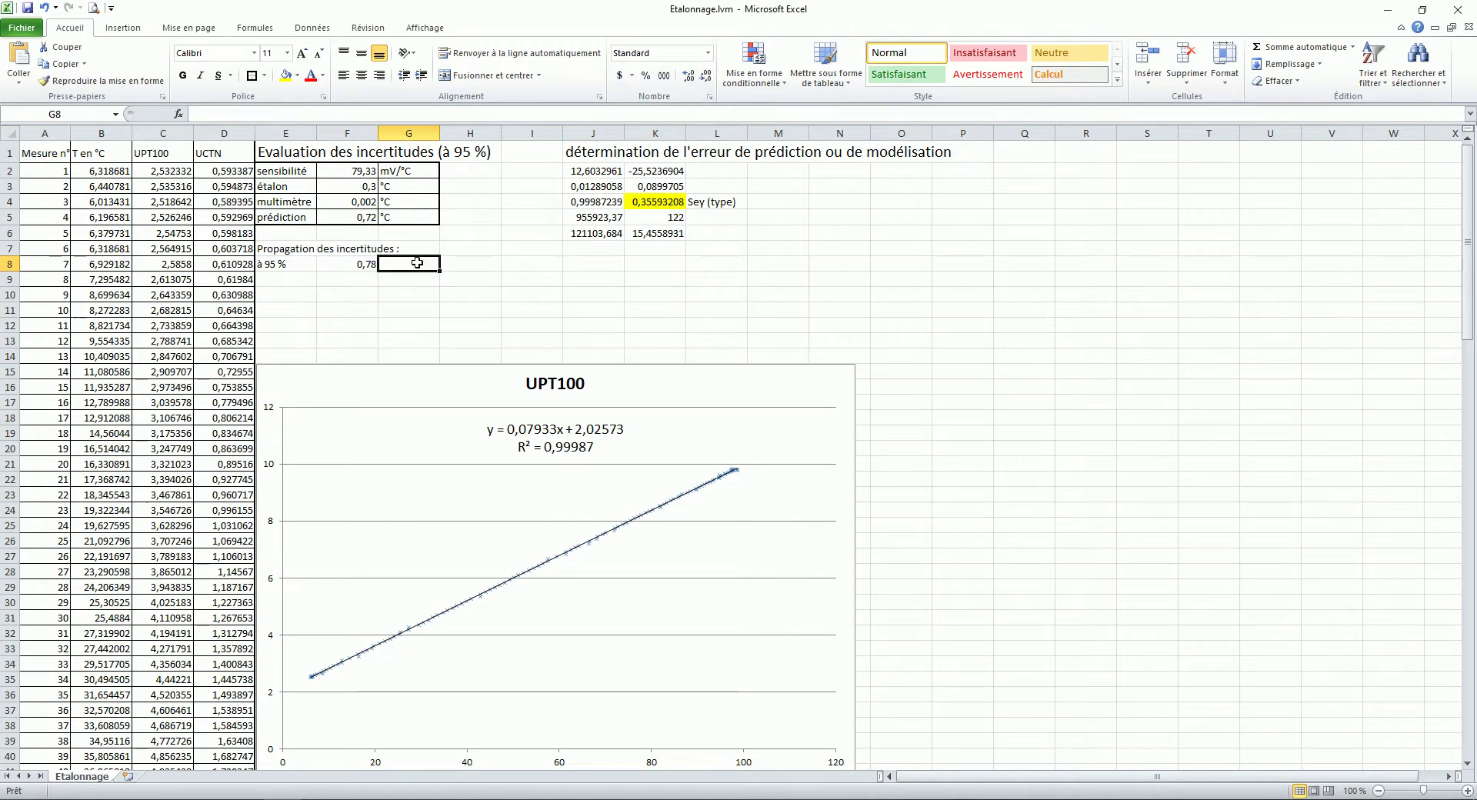
{"action": "type", "text": "°C"}
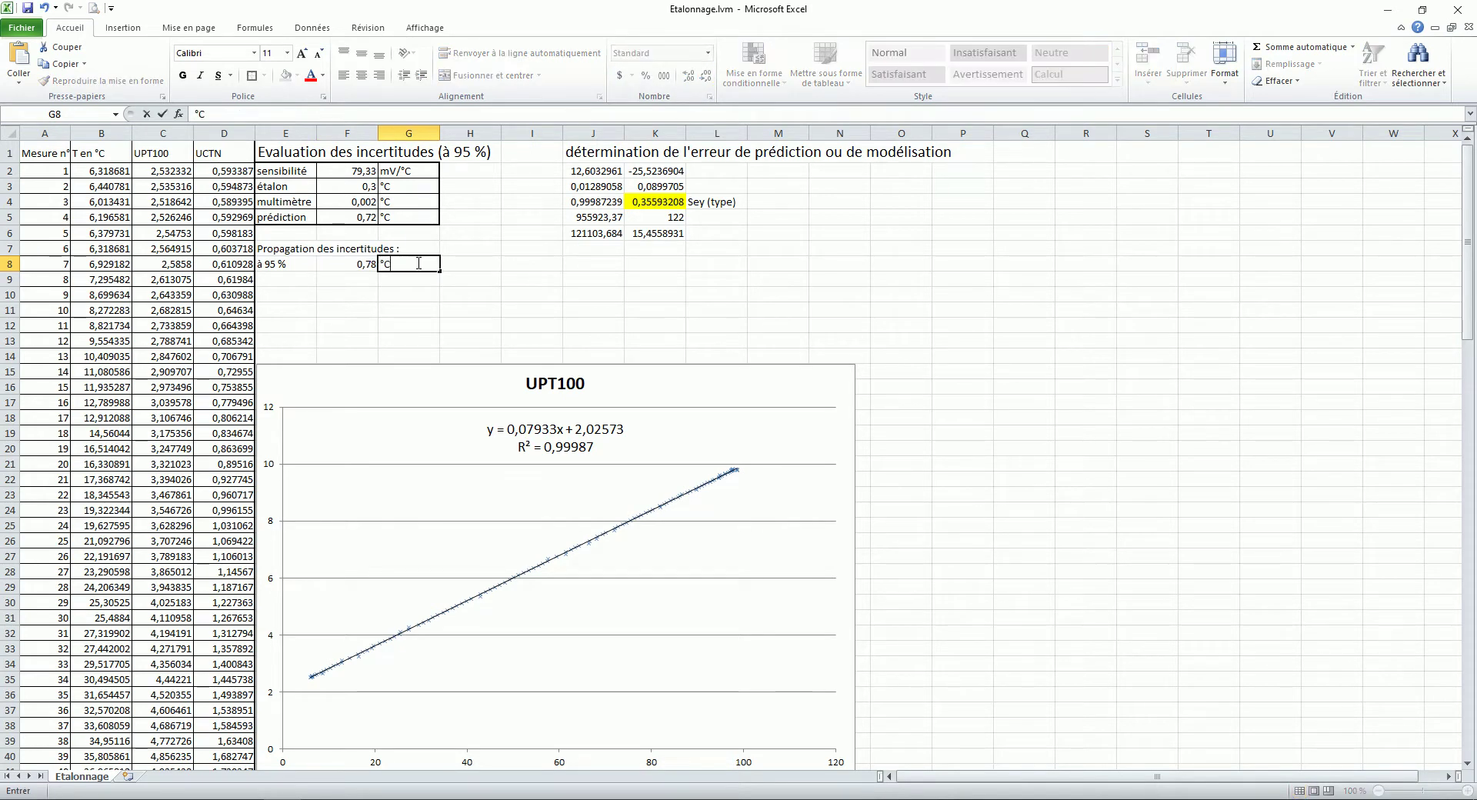
{"action": "left_click", "coordinate": [418, 305]}
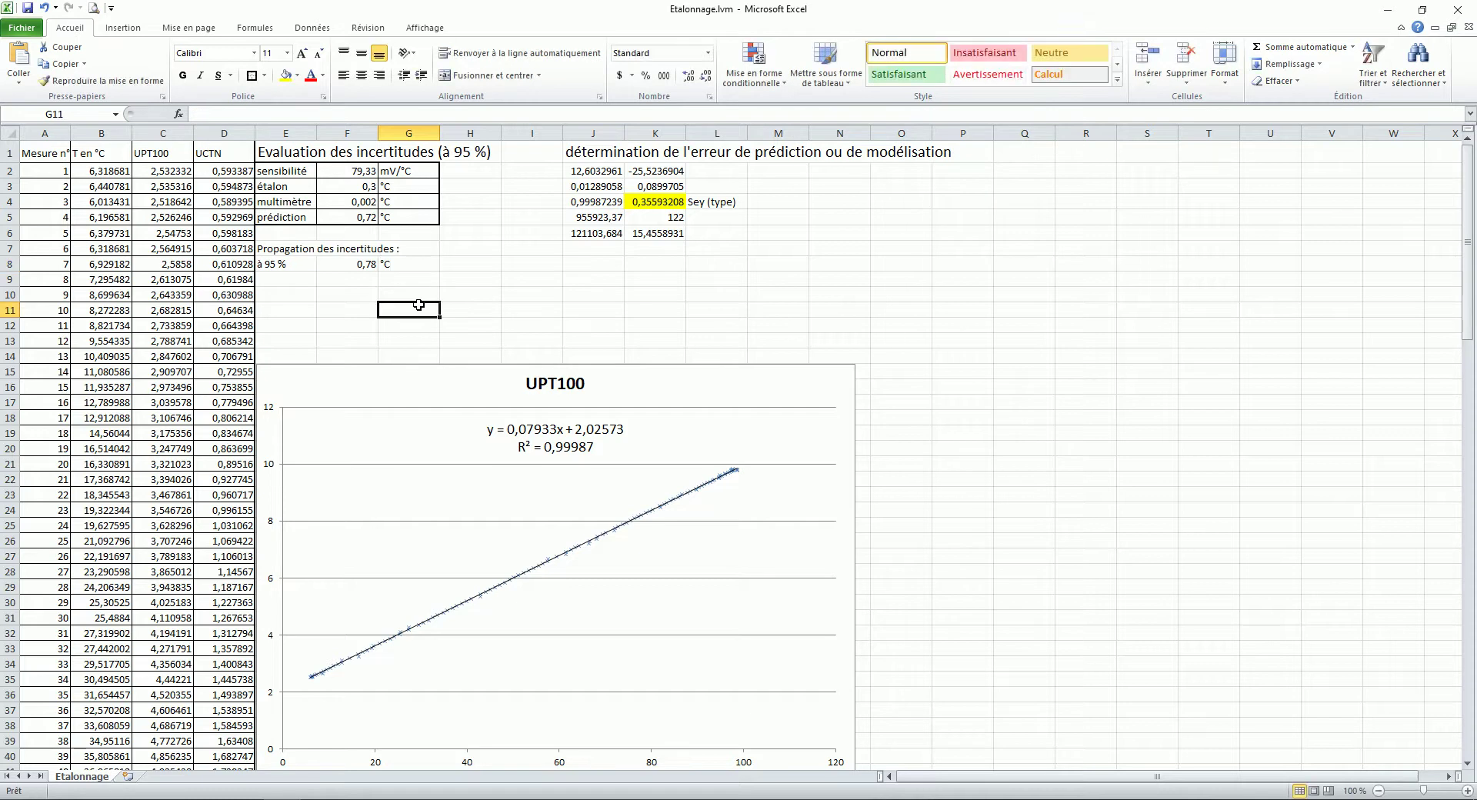